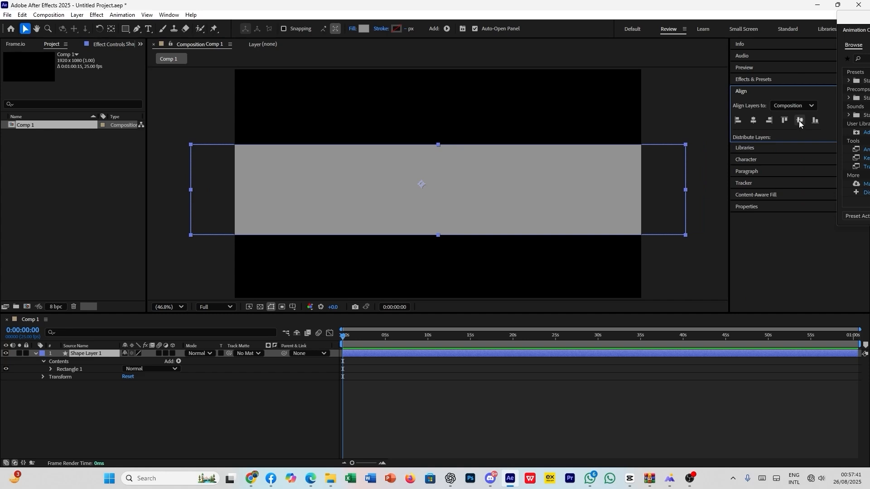
- Center the grey rectangle vertically in the composition
click(800, 120)
click(538, 396)
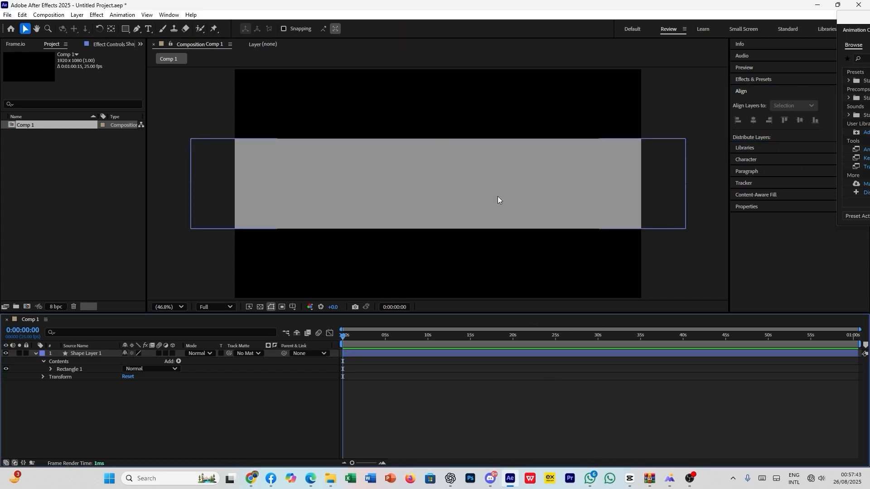
- Inspect the alignment options for the grey rectangle and check where the Align panel is enabled among the available windows
click(376, 173)
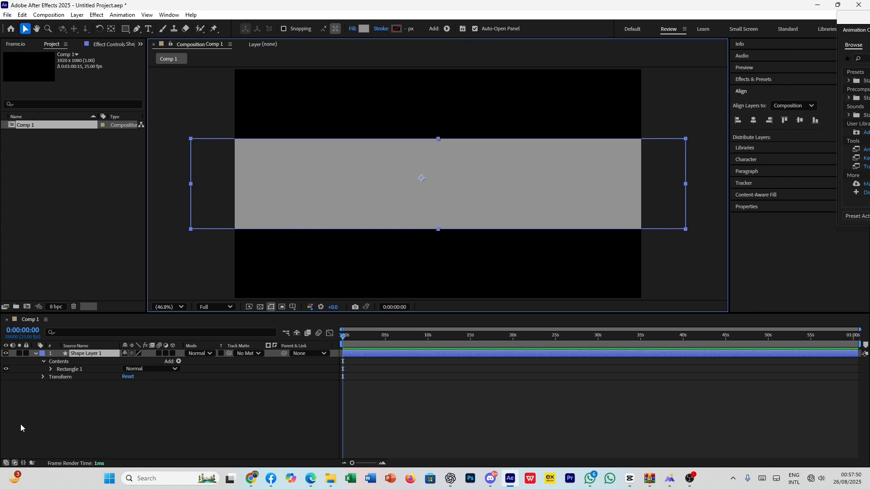
click(86, 356)
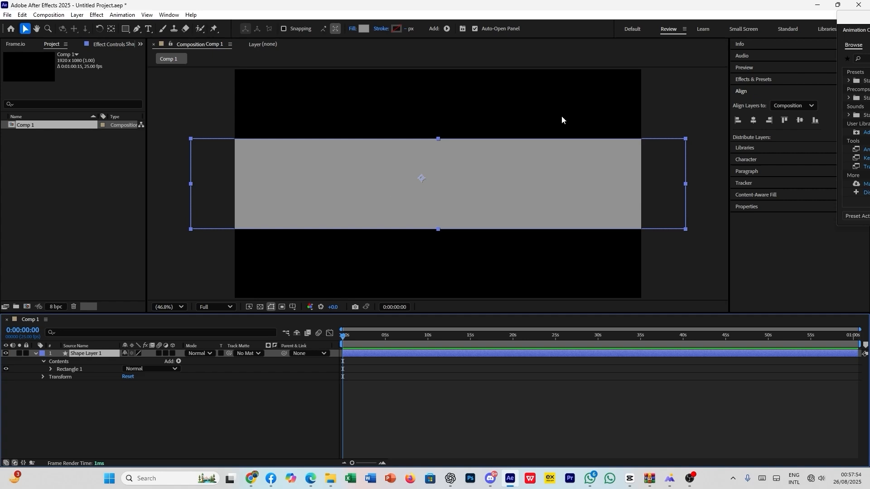
click(749, 91)
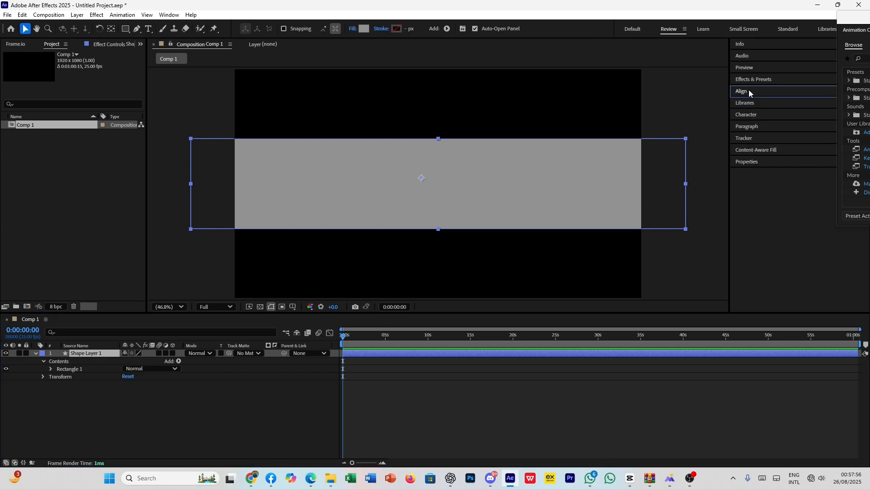
click(748, 91)
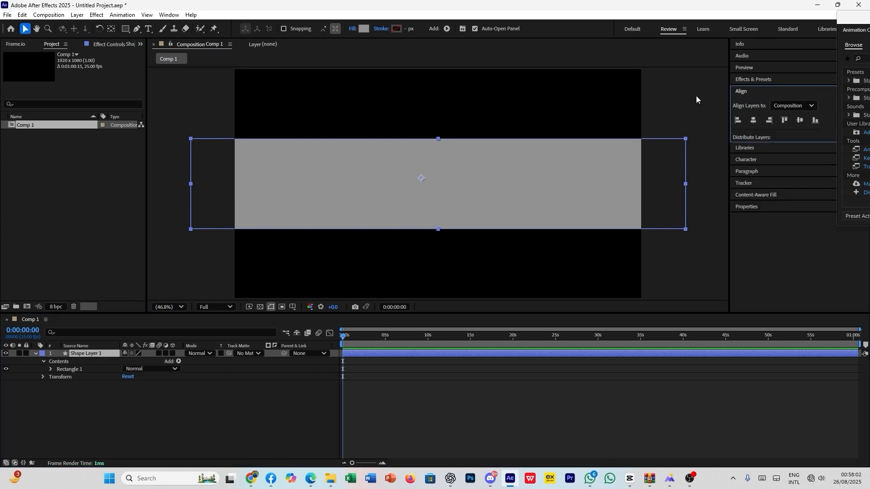
click(172, 15)
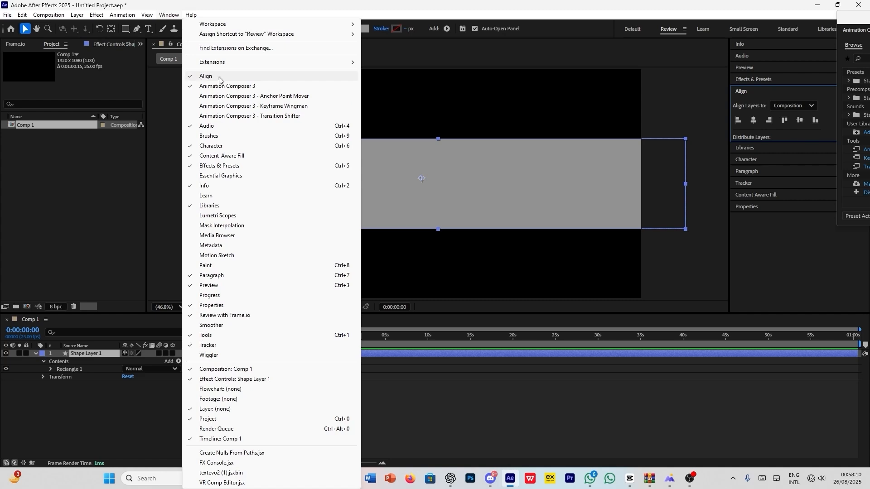
click(763, 96)
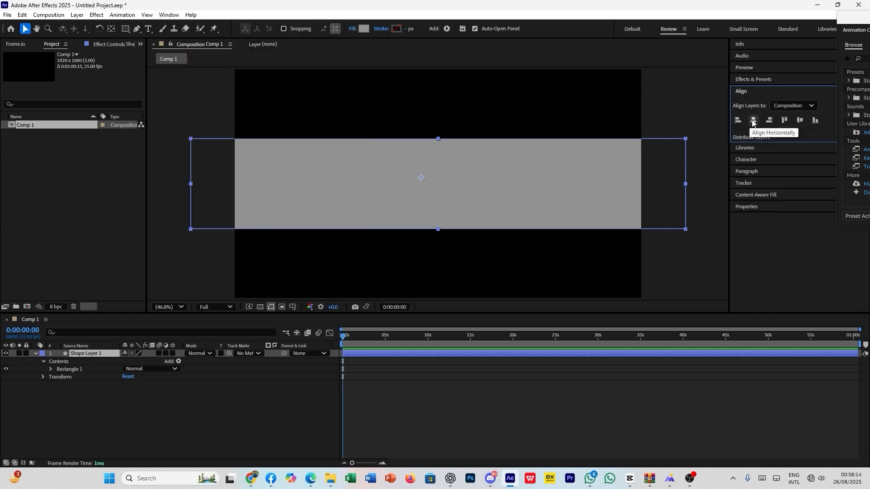
click(507, 430)
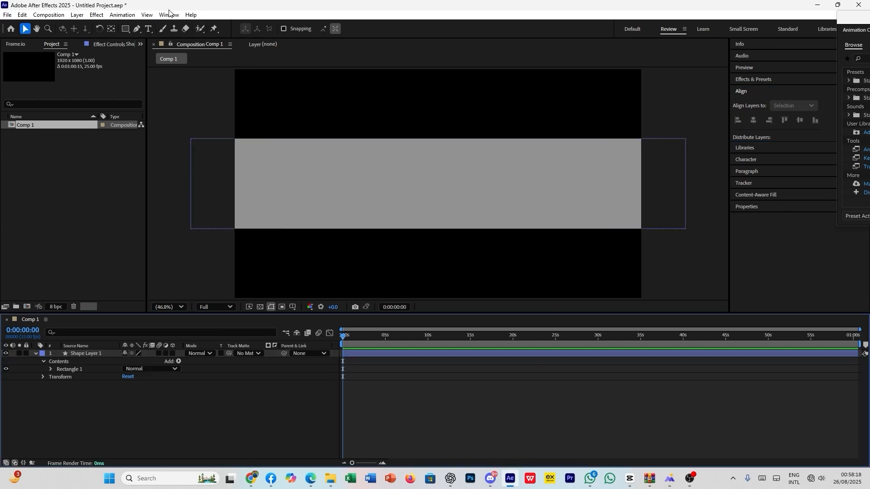
- Set the Rectangle tool to draw with no fill and a solid-color stroke
click(125, 28)
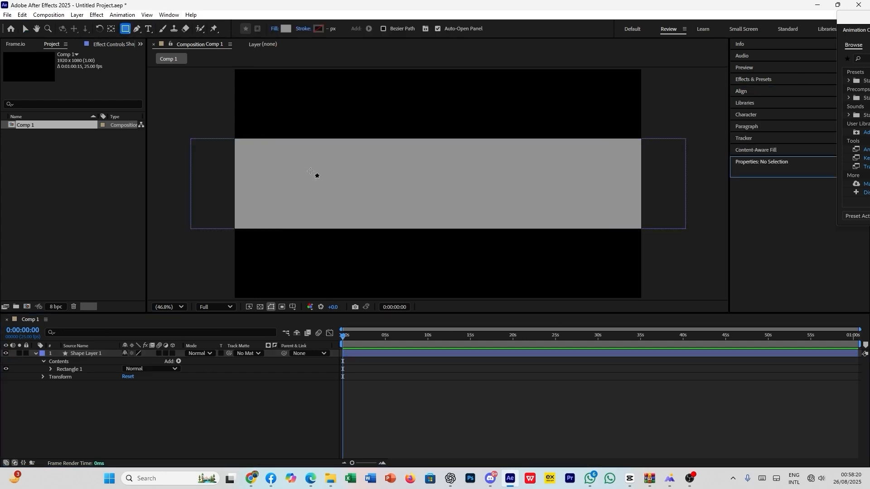
click(275, 29)
click(388, 215)
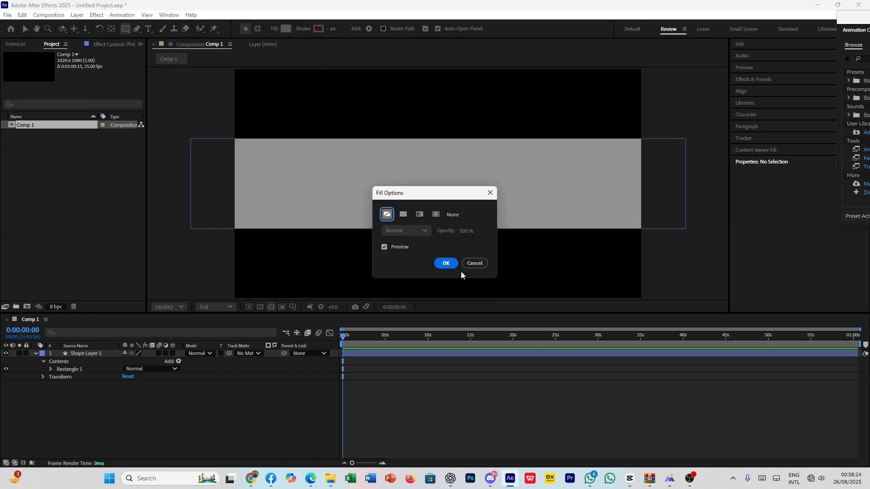
click(448, 264)
click(303, 29)
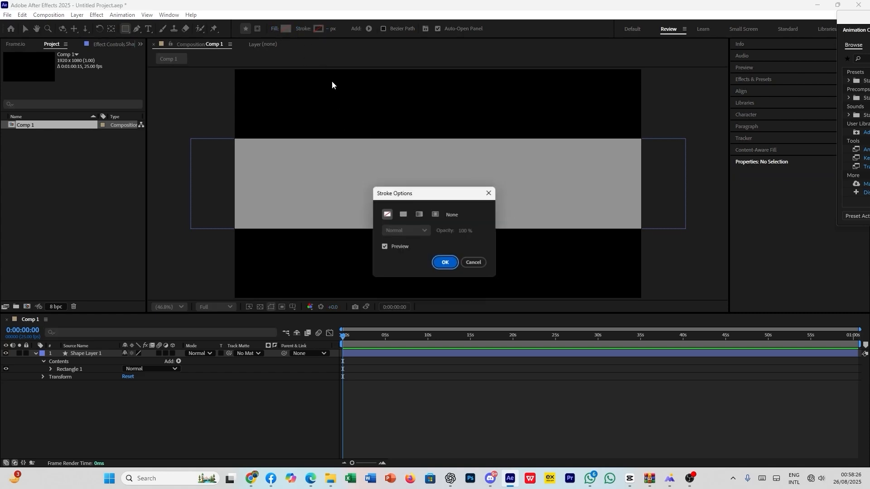
click(403, 215)
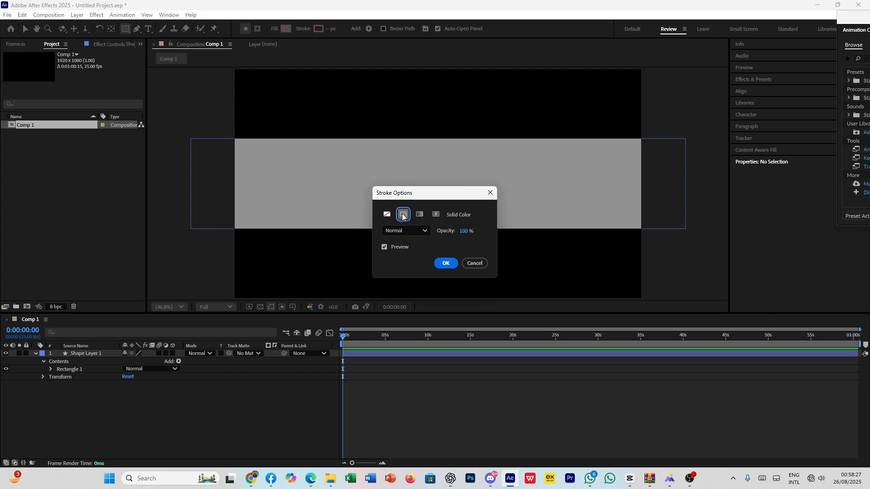
click(449, 262)
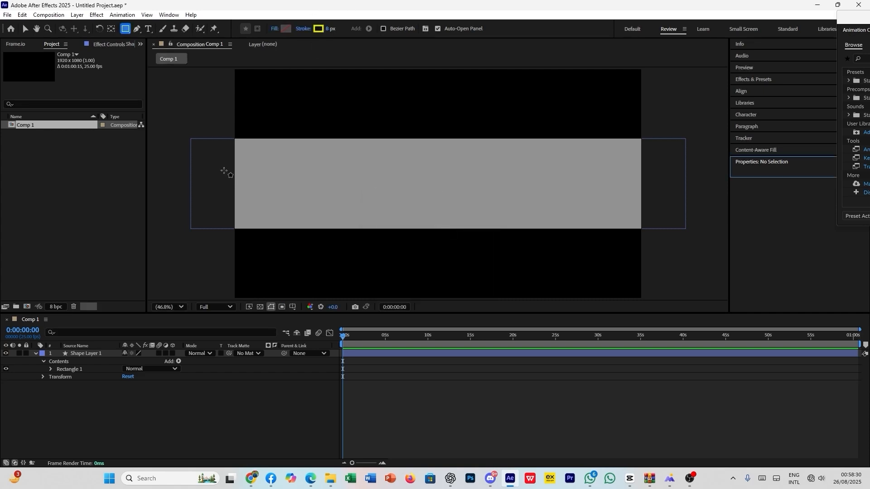
drag(226, 174, 651, 183)
click(580, 408)
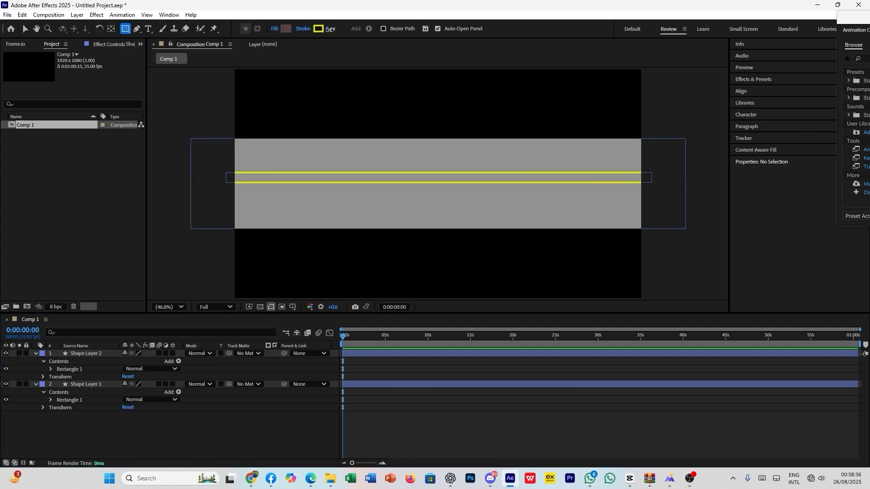
drag(330, 29, 417, 30)
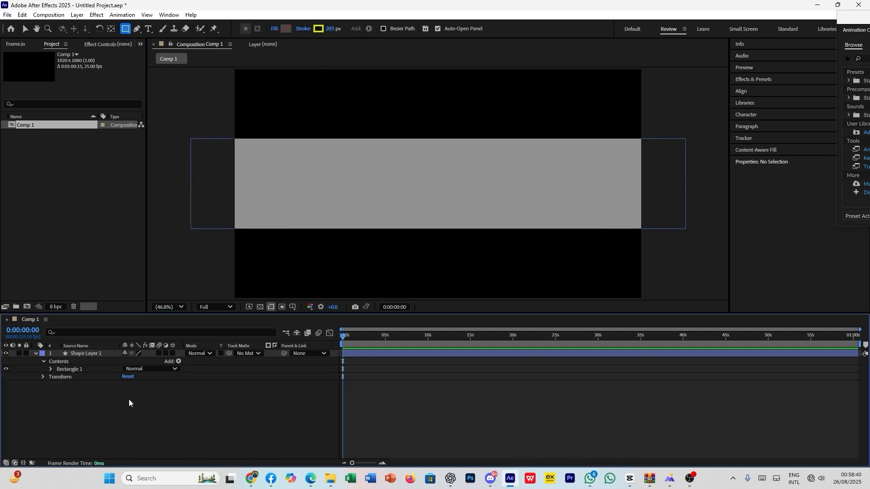
mouse_move(331, 30)
mouse_down()
mouse_move(317, 30)
mouse_move(348, 30)
mouse_up()
- Draw a long thin strip across the grey rectangle with a 6 px yellow stroke, making it slightly taller
mouse_move(227, 173)
mouse_down()
mouse_move(380, 164)
mouse_move(548, 181)
mouse_move(657, 182)
mouse_move(660, 174)
mouse_up()
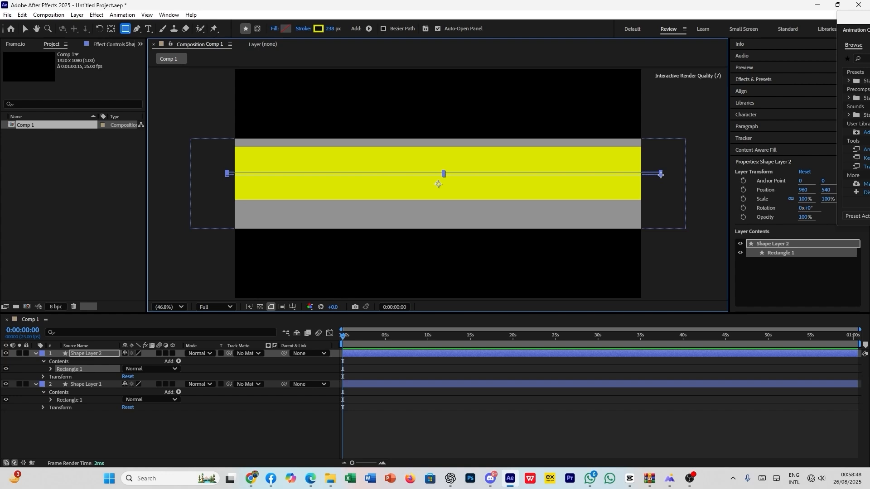
mouse_move(330, 29)
mouse_down()
mouse_move(286, 31)
mouse_move(242, 47)
mouse_up()
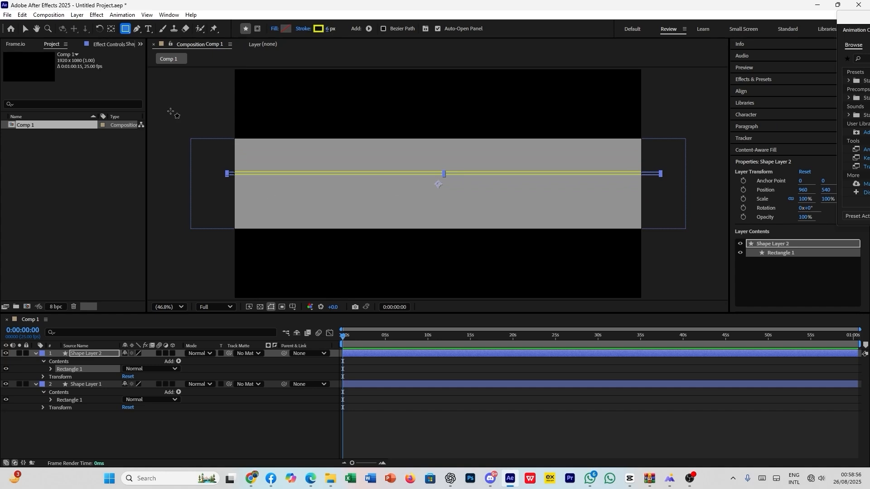
click(25, 29)
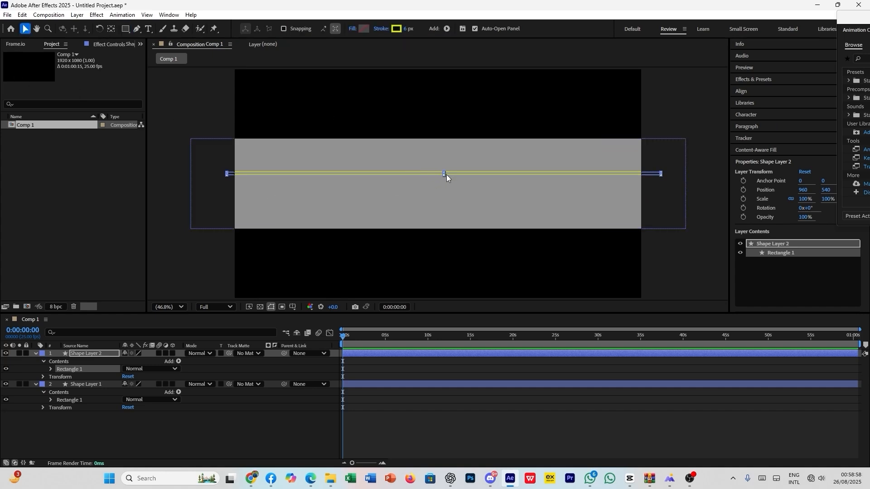
mouse_move(444, 174)
mouse_down()
mouse_move(453, 173)
mouse_move(448, 181)
mouse_up()
click(446, 420)
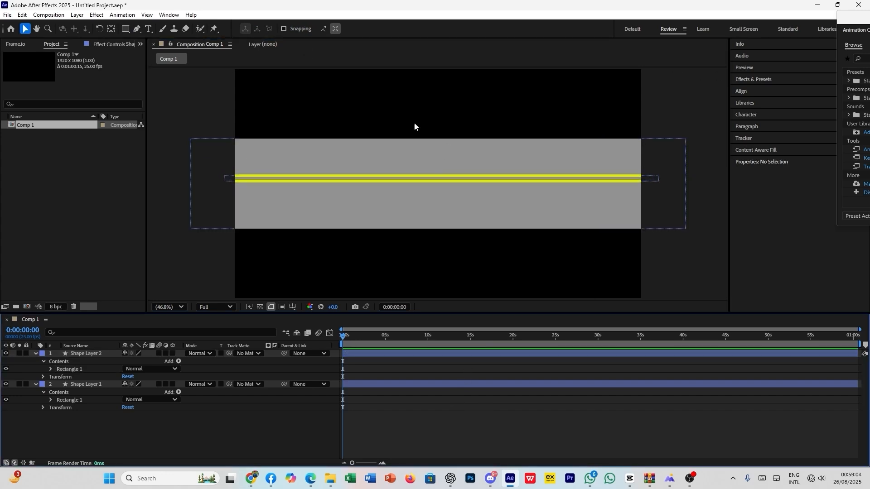
- Set the yellow strip's stroke width to 4 px and reposition the strip near the middle of the grey rectangle
click(407, 175)
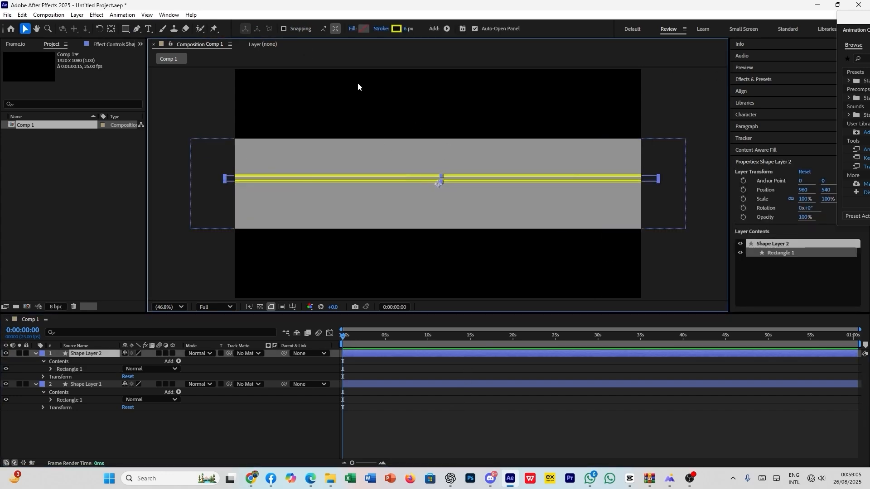
click(405, 29)
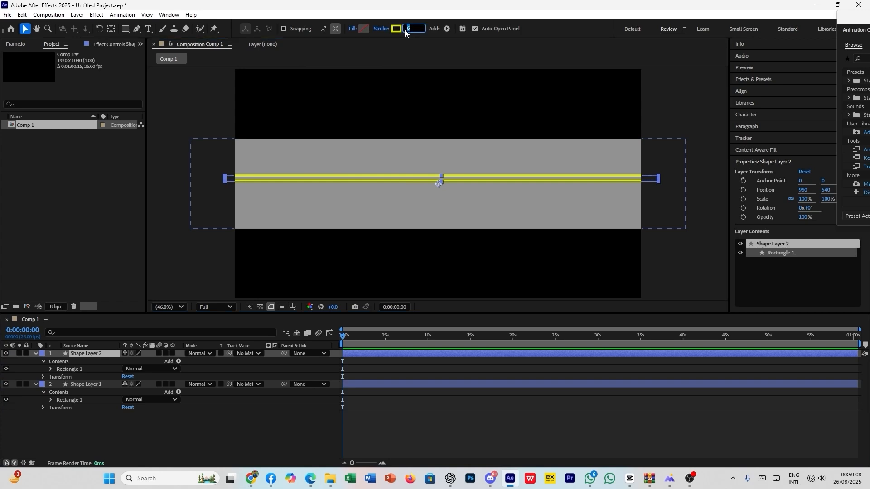
mouse_move(377, 176)
mouse_down()
mouse_move(376, 251)
mouse_move(391, 349)
mouse_up()
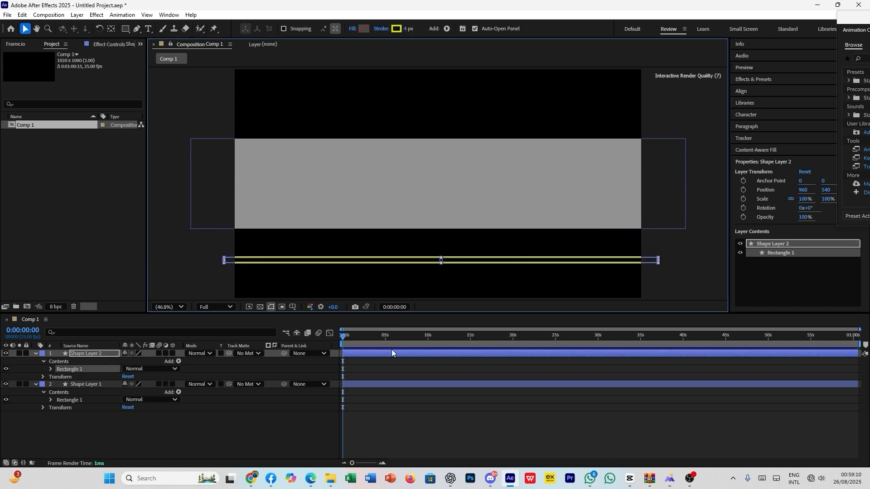
drag(391, 262, 436, 182)
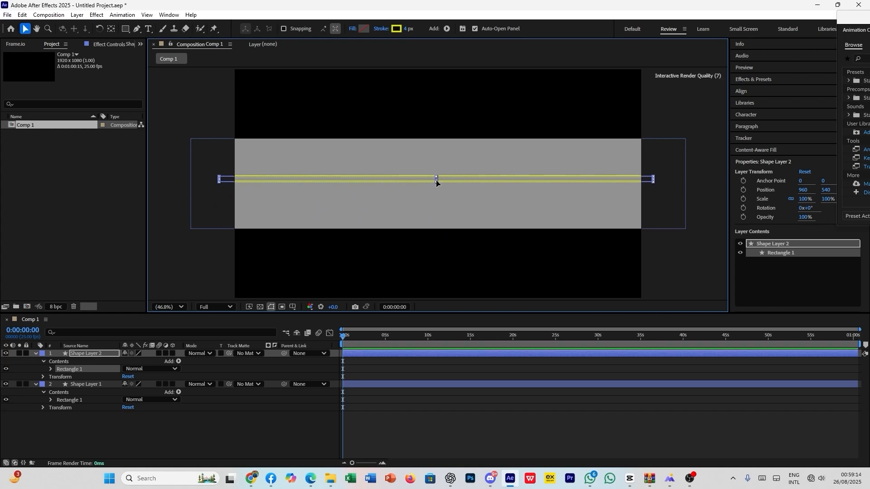
click(438, 410)
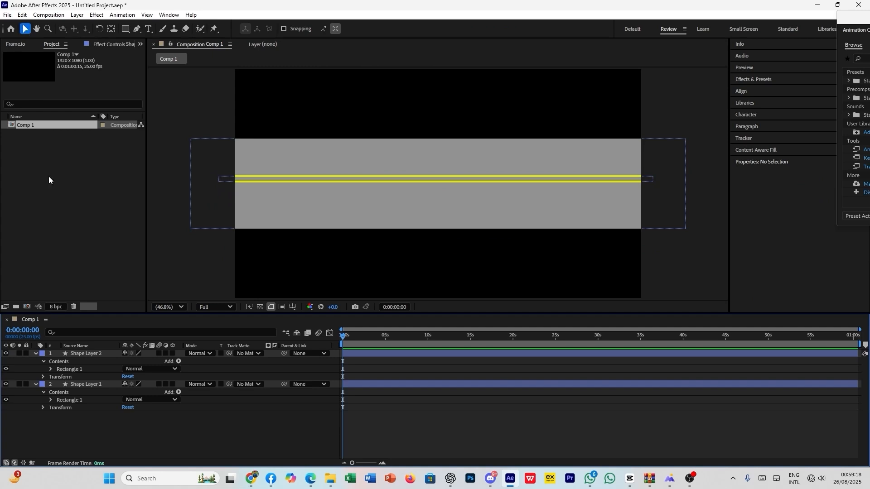
- Center the yellow strip horizontally and vertically in the composition
click(634, 181)
click(751, 96)
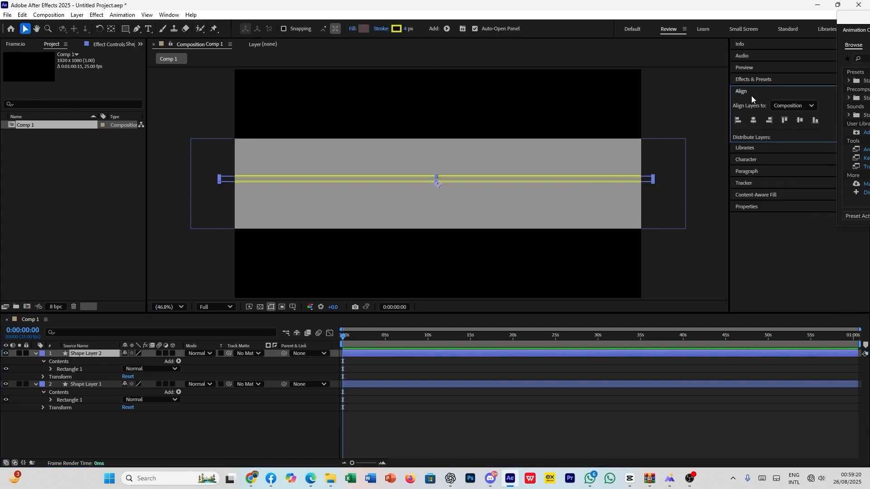
click(757, 120)
click(799, 120)
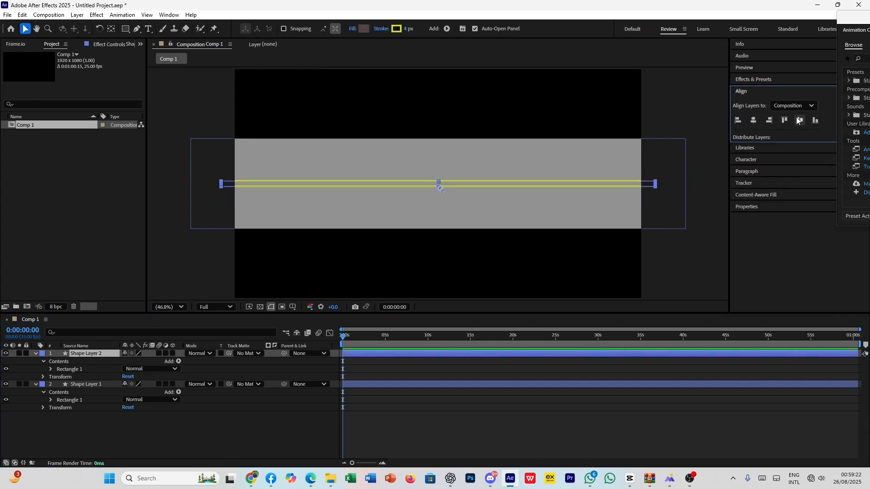
click(509, 435)
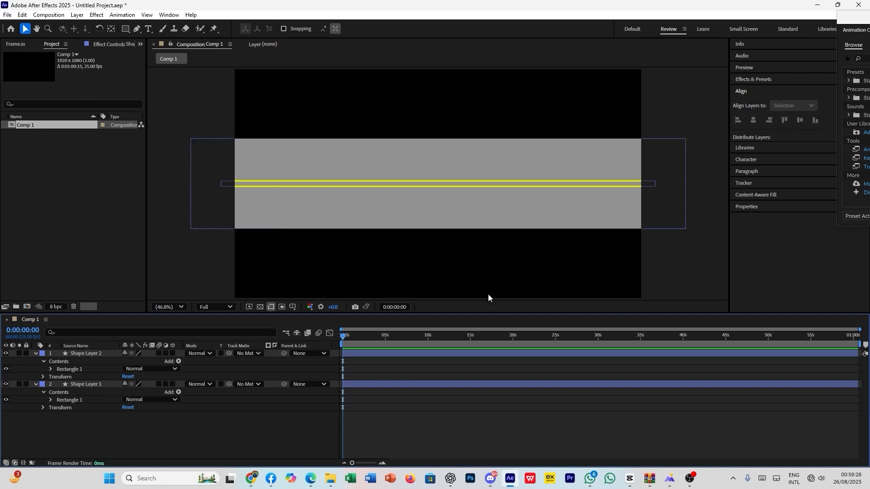
- Add the 11429592-removebg-preview airplane image from the overlay and particle folder and move it to the runway's left end, at about 25, 542
mouse_move(330, 479)
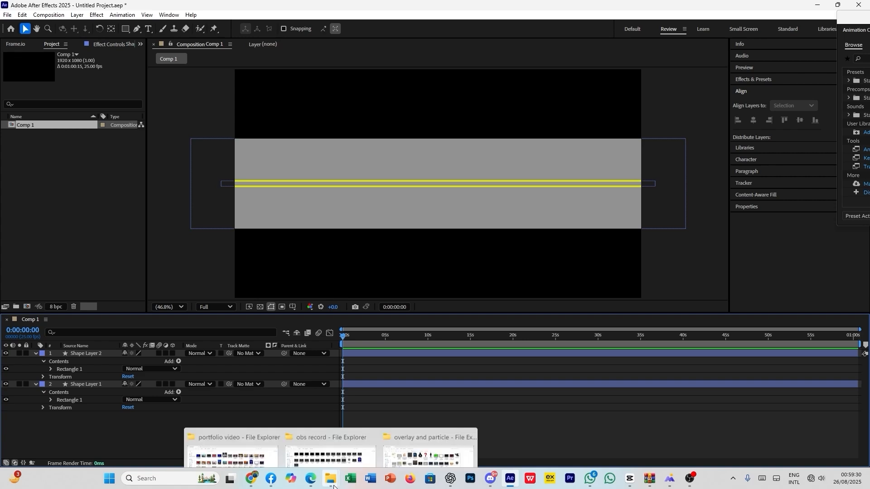
click(437, 431)
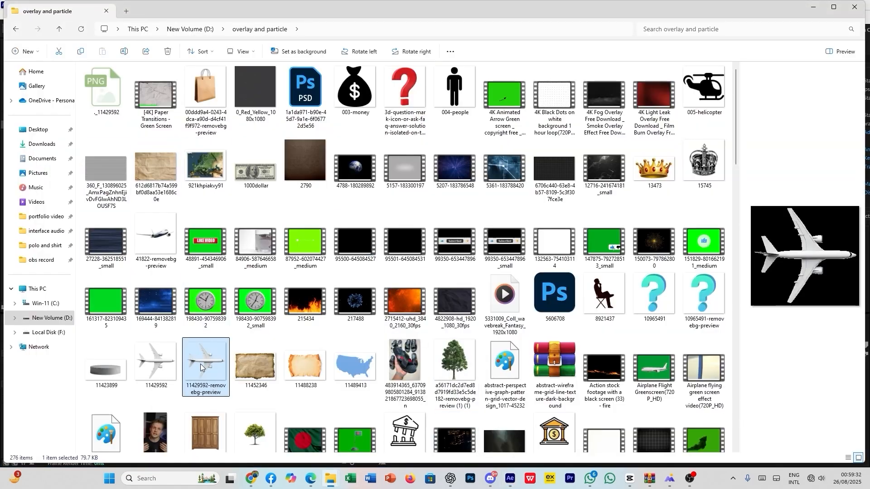
drag(206, 370, 153, 420)
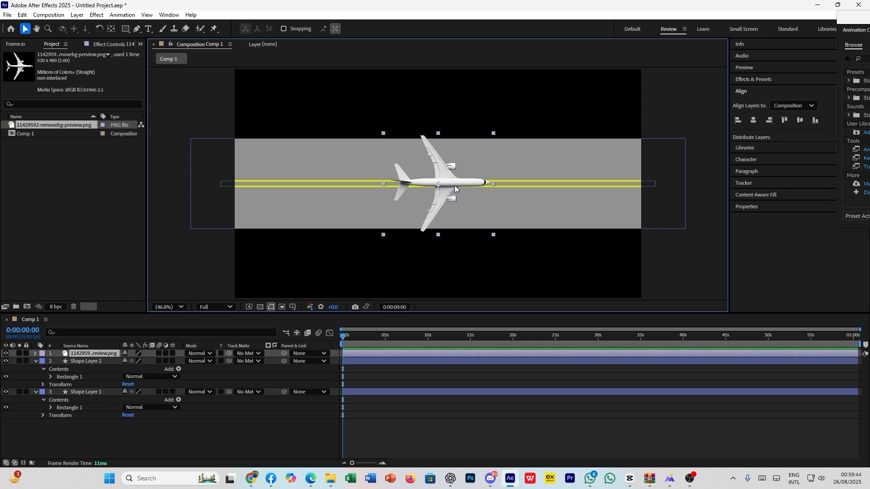
drag(451, 184, 254, 185)
- Add a Position keyframe to the airplane layer at 0:00:00:00
click(100, 355)
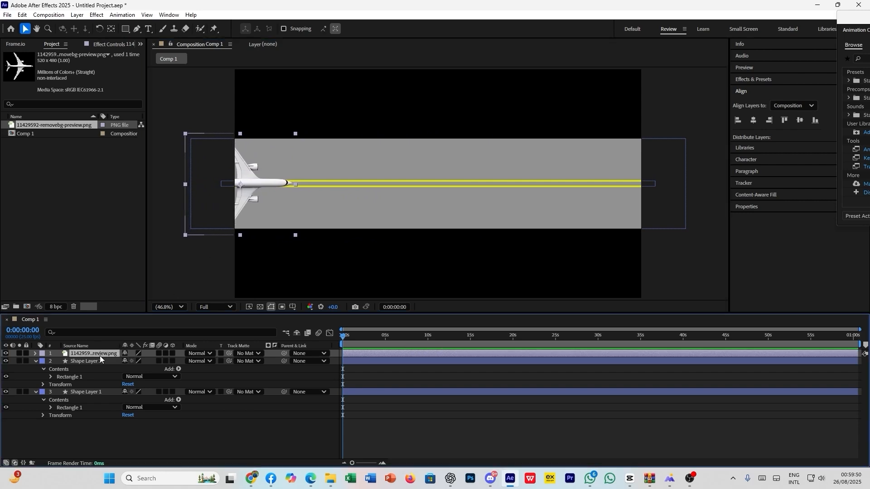
key(p)
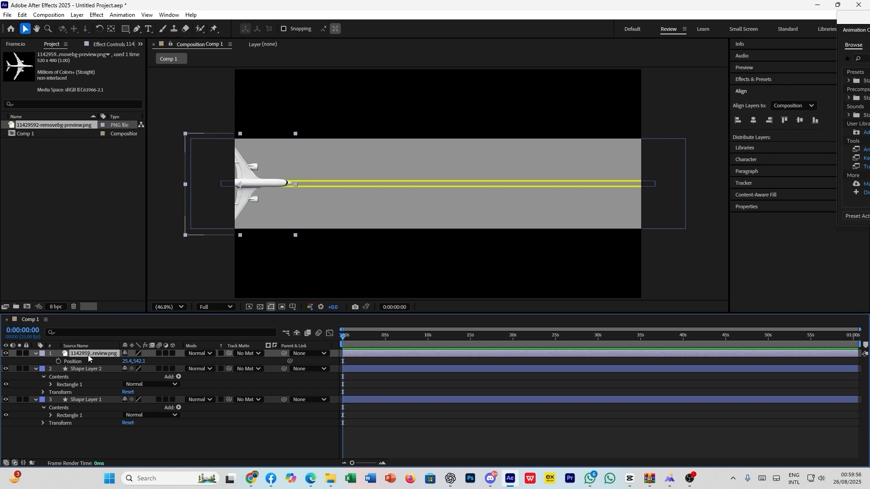
click(58, 361)
- Keyframe the airplane's horizontal position to 1226.4 at 0:00:03:00, moving it along the runway
click(383, 464)
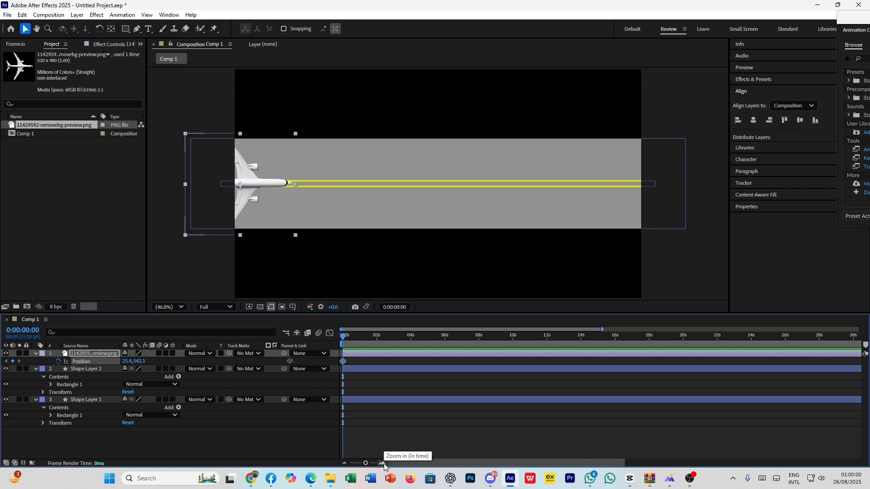
click(351, 342)
drag(363, 341, 547, 345)
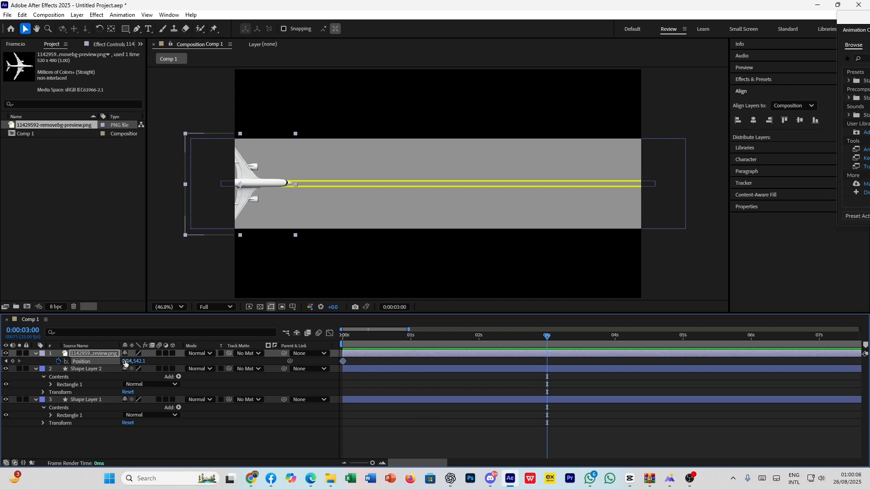
drag(127, 361, 677, 372)
click(615, 434)
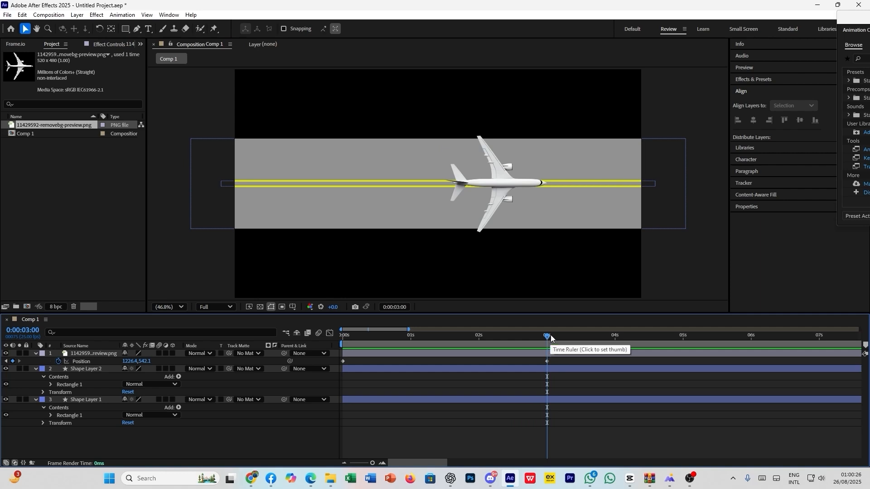
- Preview the airplane's runway animation twice from 0:00:00:00, without any easing on its Position keyframes
drag(549, 343, 332, 359)
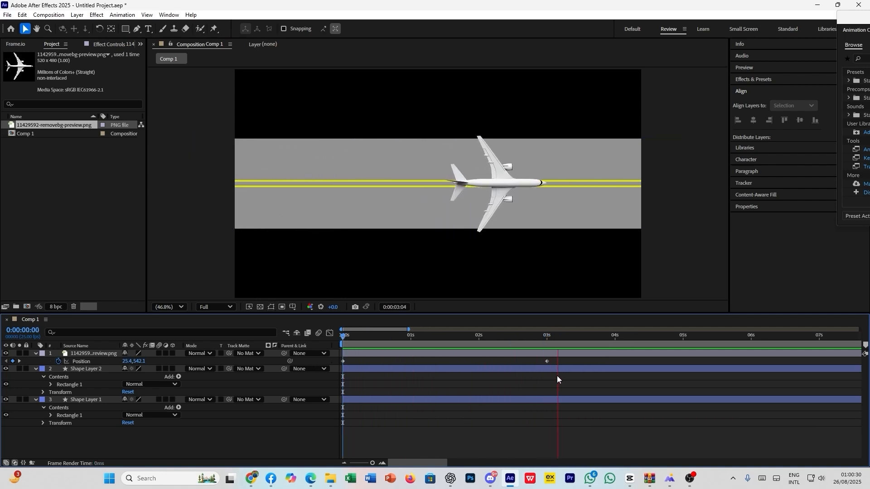
key(space)
click(567, 366)
click(573, 358)
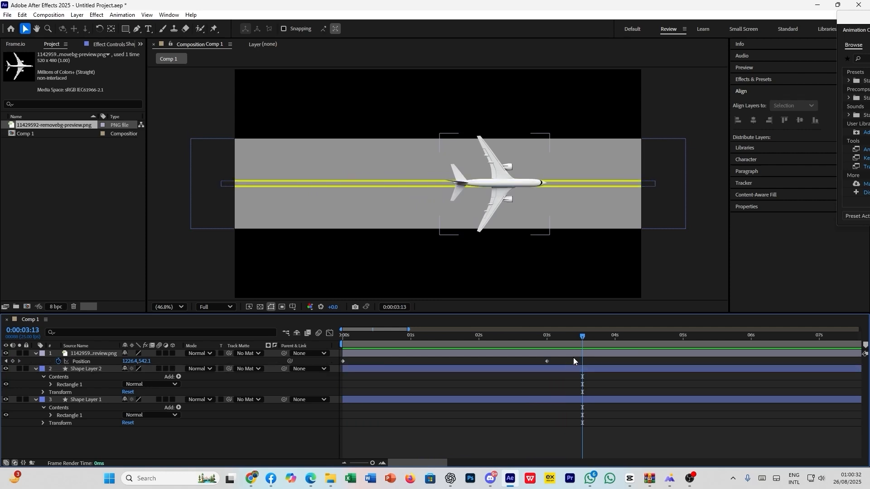
drag(583, 338, 329, 379)
key(space)
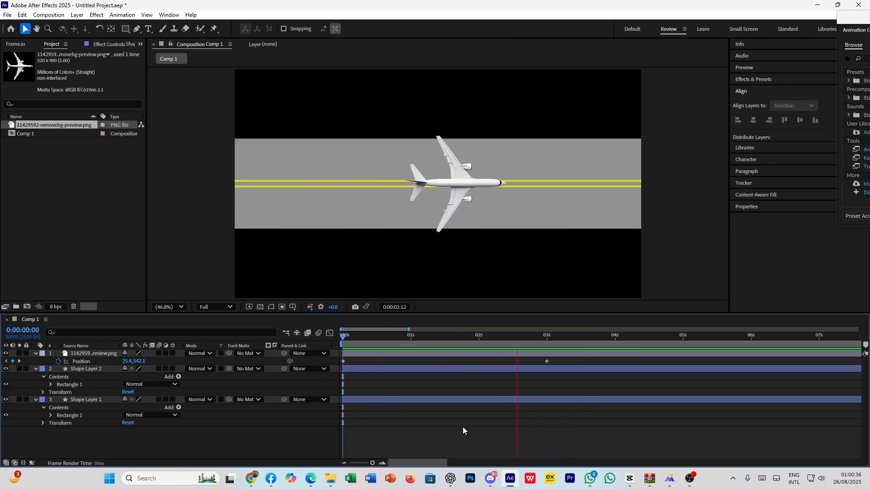
key(space)
- Apply Easy Ease to both of the airplane's Position keyframes
drag(563, 363, 327, 369)
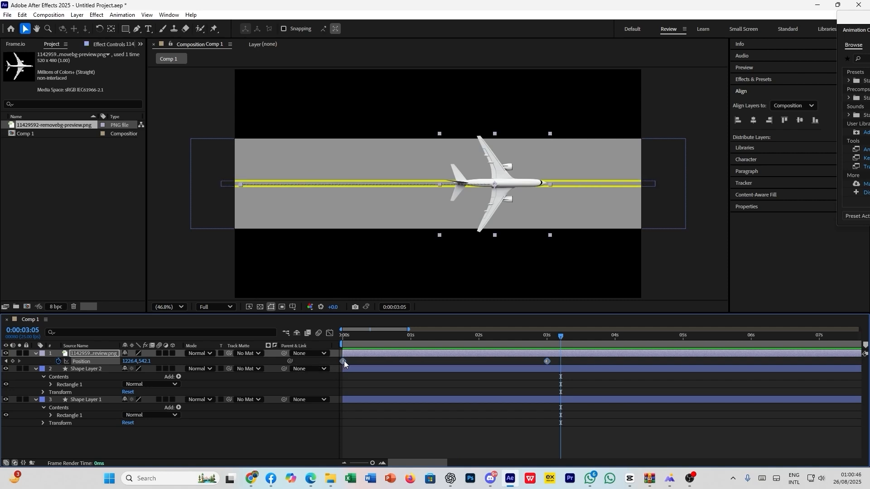
mouse_move(344, 362)
right_click(343, 362)
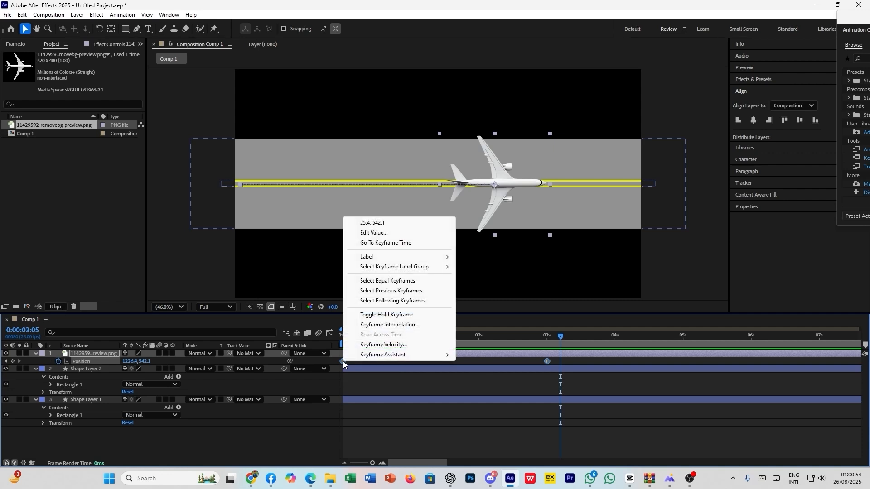
mouse_move(382, 356)
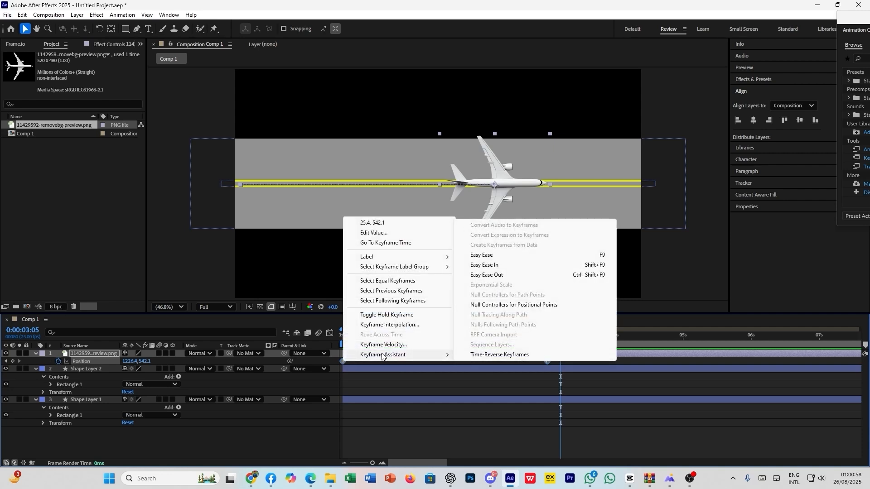
click(509, 258)
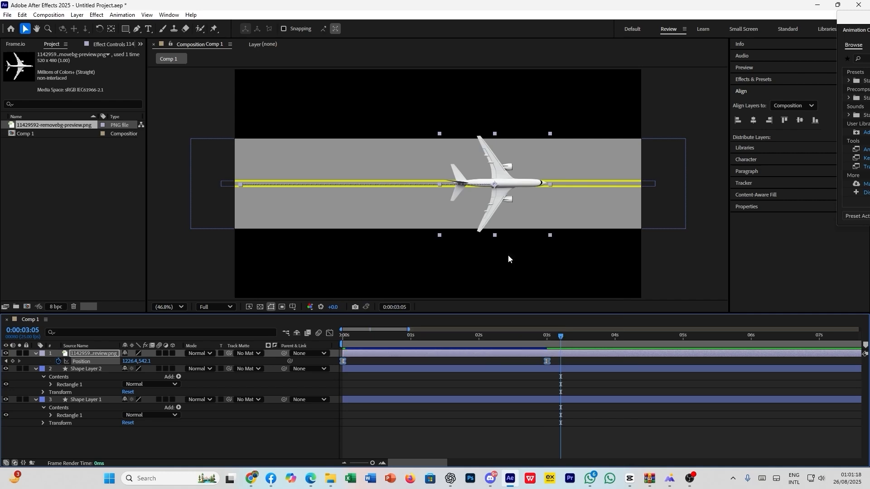
- Play the Easy Ease animation from the start twice, and scrub the playhead back to 0:00:01:13
click(466, 387)
key(Home)
key(space)
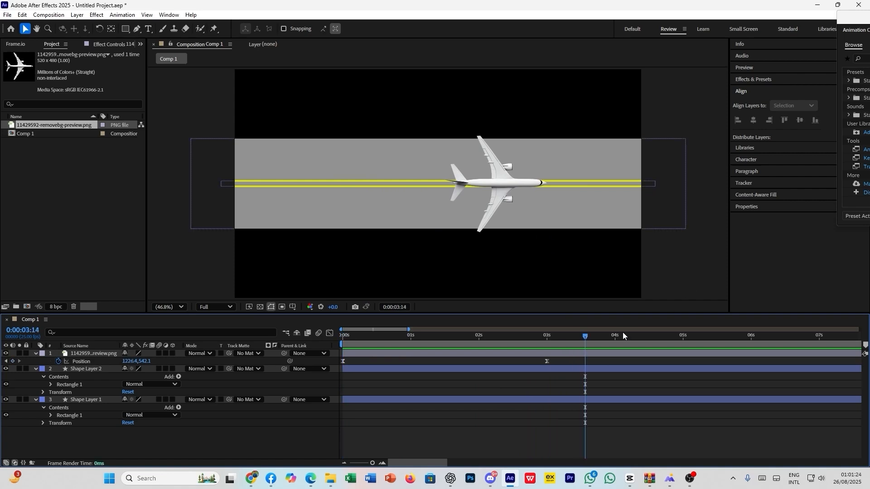
drag(623, 335, 328, 338)
key(space)
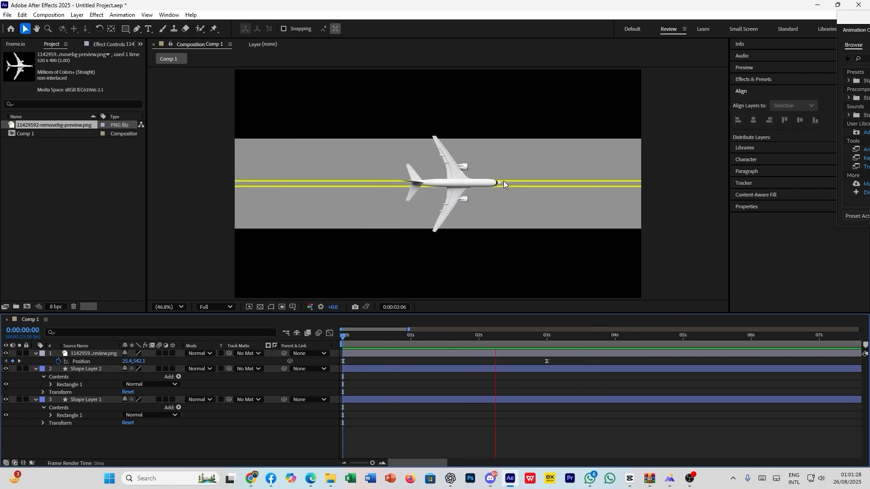
key(space)
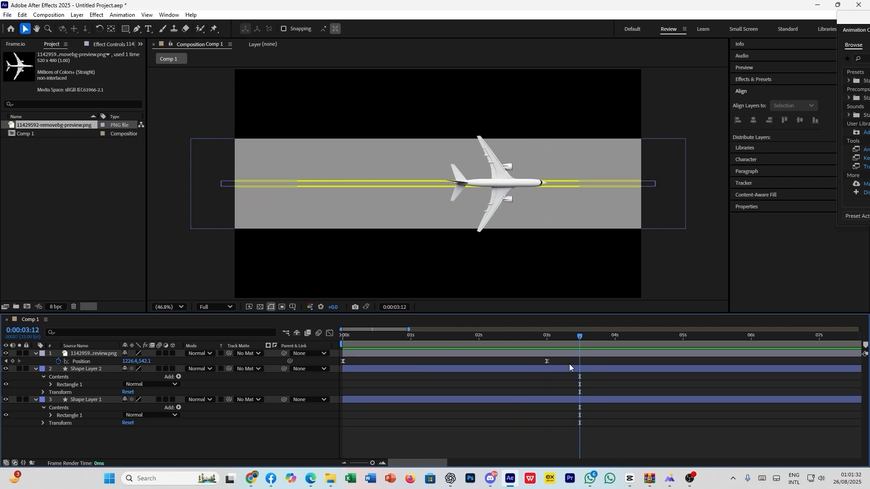
drag(580, 336, 452, 376)
drag(449, 337, 447, 337)
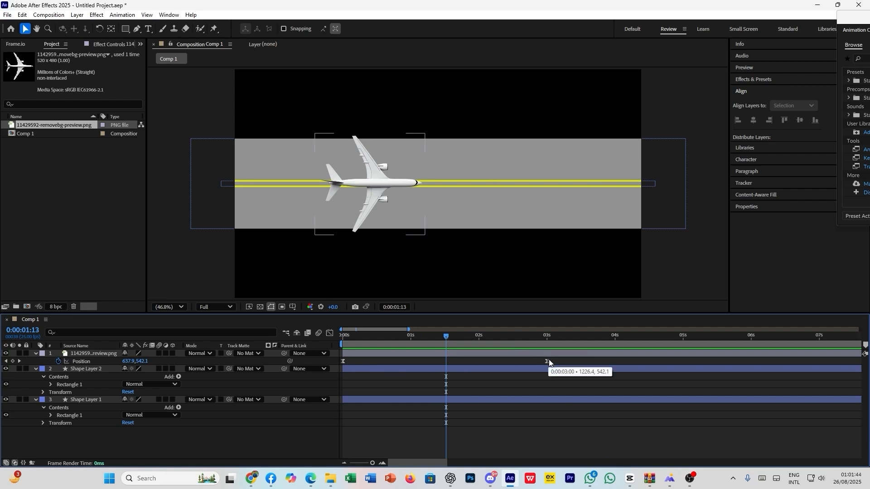
- Examine the speed curve of the airplane's Easy Ease Position keyframes in the Graph Editor, and return to the layer view
click(333, 359)
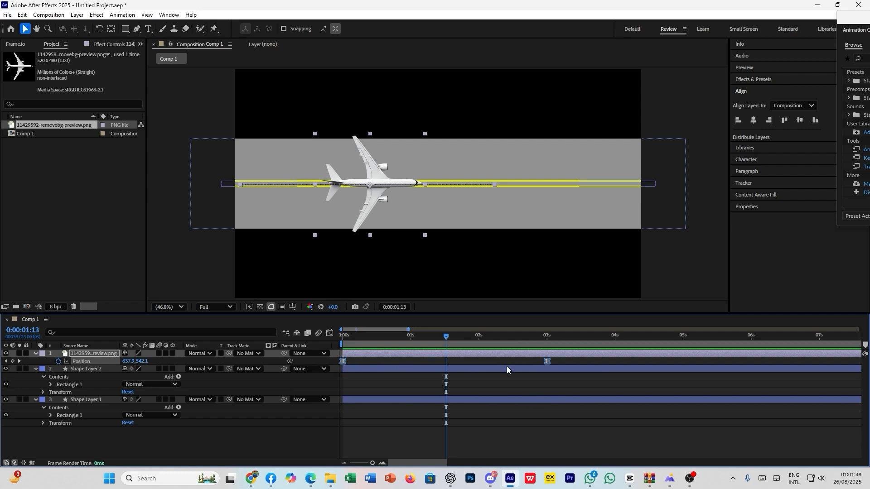
click(330, 334)
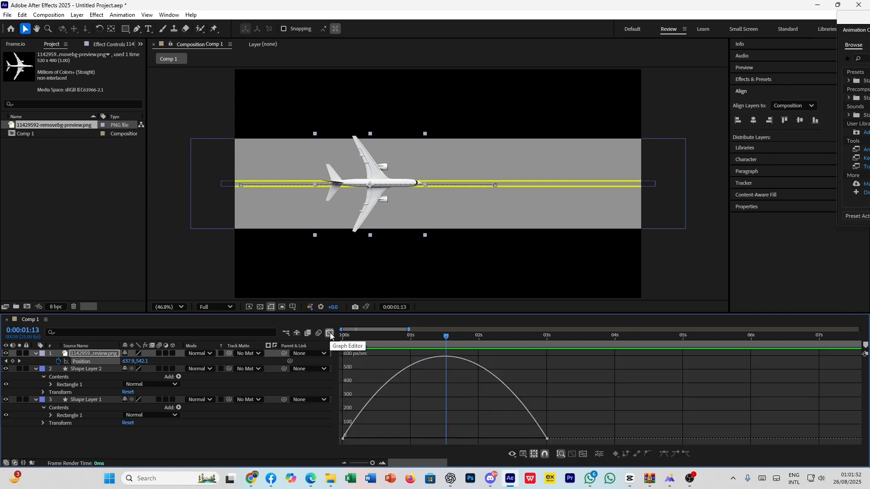
mouse_move(342, 438)
click(329, 333)
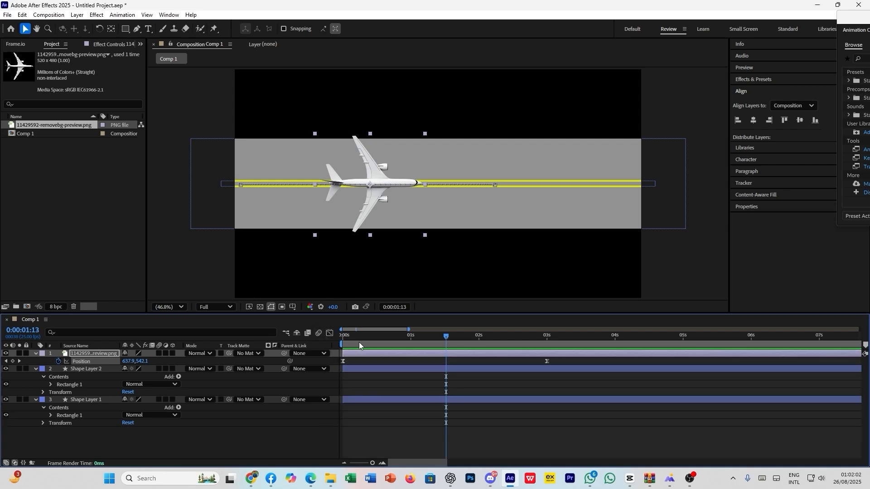
- Undo the Easy Ease on the airplane's Position keyframes
key(ctrl+z)
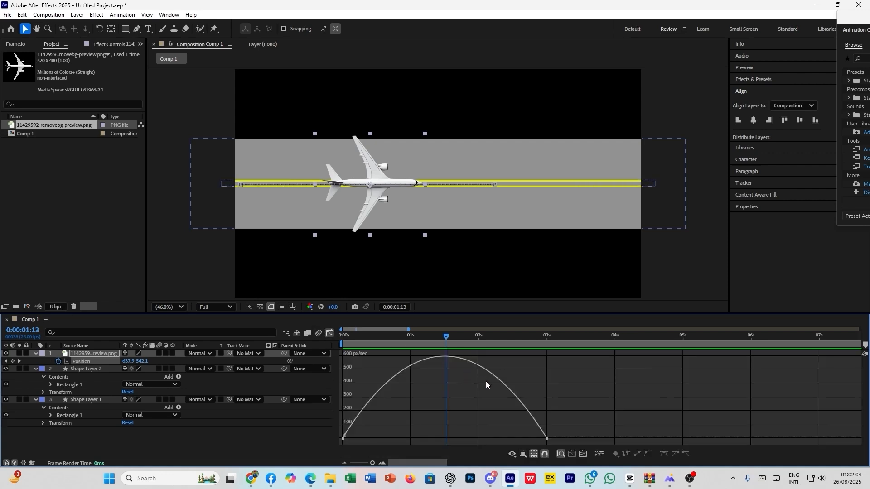
key(ctrl+z)
key(ctrl+z)
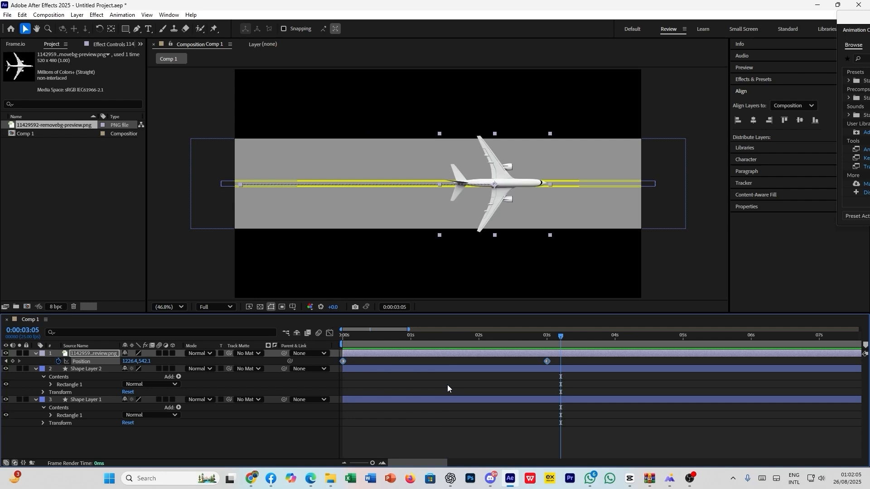
- Apply Easy Ease In to both of the airplane's Position keyframes, with the playhead at 0:00:01:16
click(485, 386)
drag(557, 340, 457, 347)
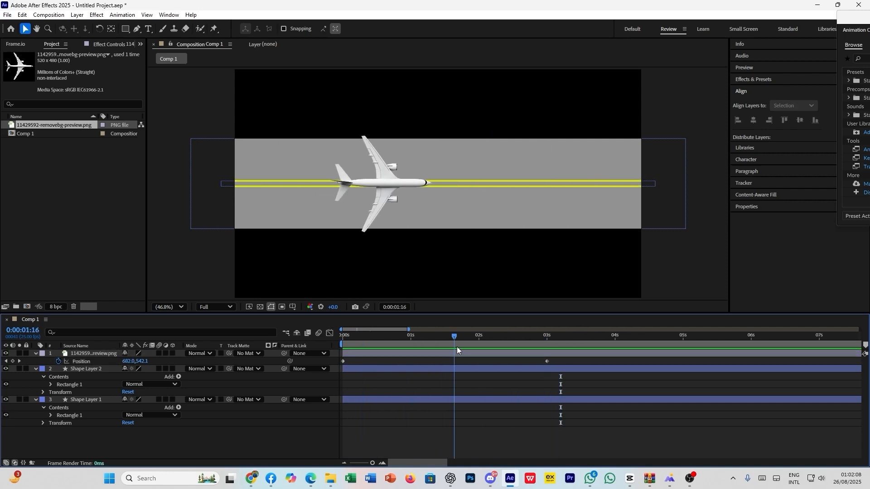
drag(557, 359, 314, 364)
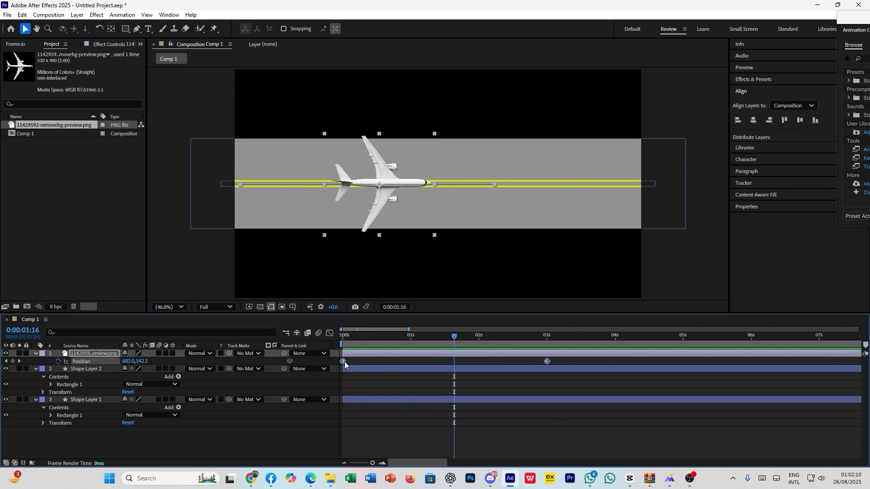
right_click(342, 362)
mouse_move(375, 357)
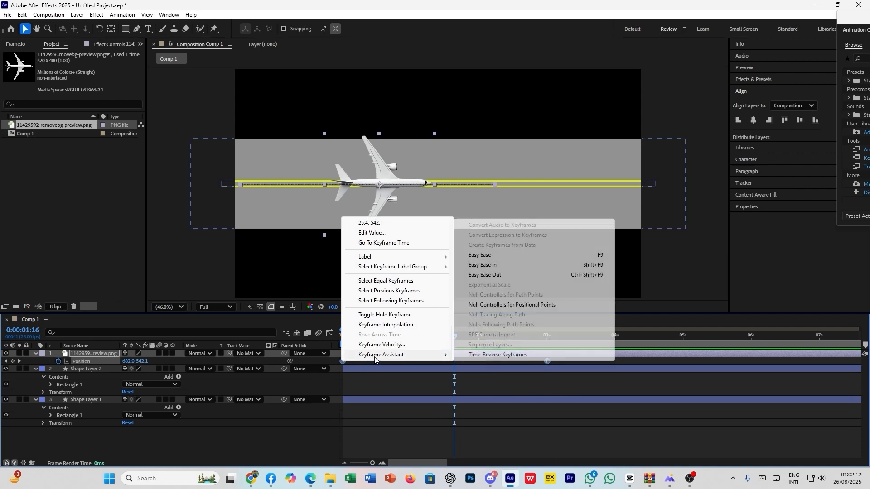
click(523, 266)
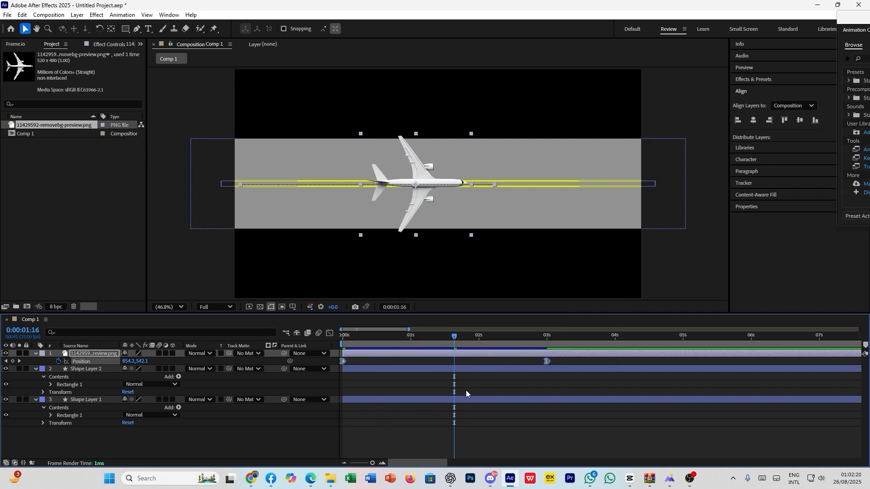
- Play the Easy Ease In animation to check how the airplane moves along the runway
click(456, 370)
key(space)
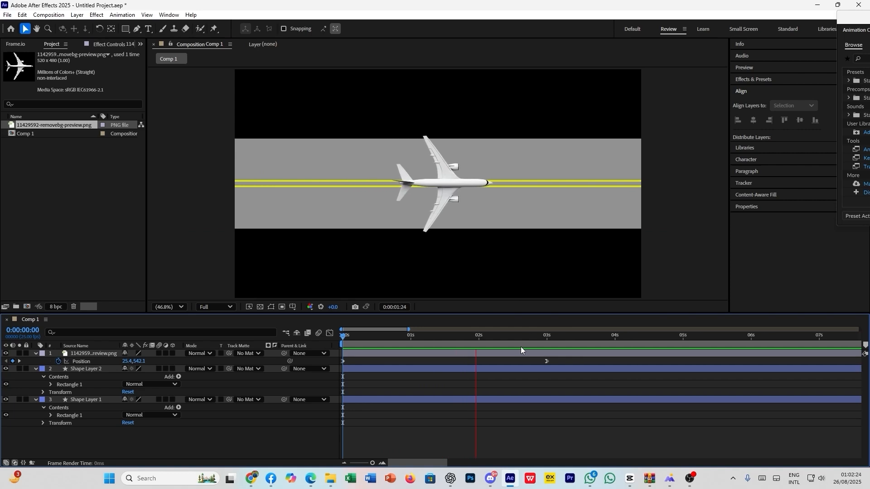
key(space)
key(space)
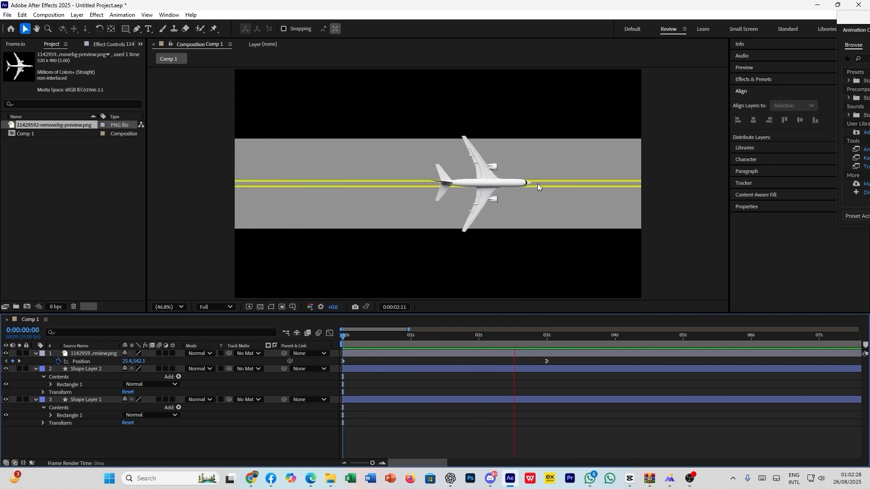
key(space)
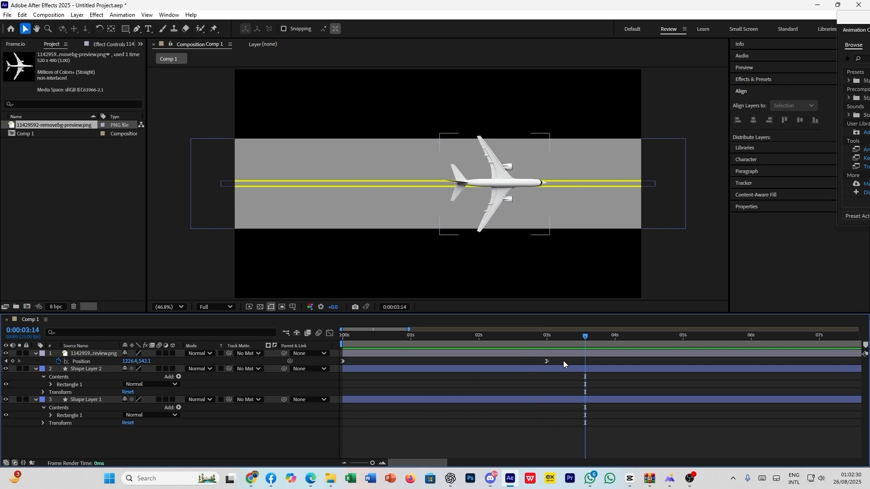
- Examine the Easy Ease In speed curve of the airplane's Position in the Graph Editor, and return to the layer view
drag(563, 360, 339, 367)
click(330, 334)
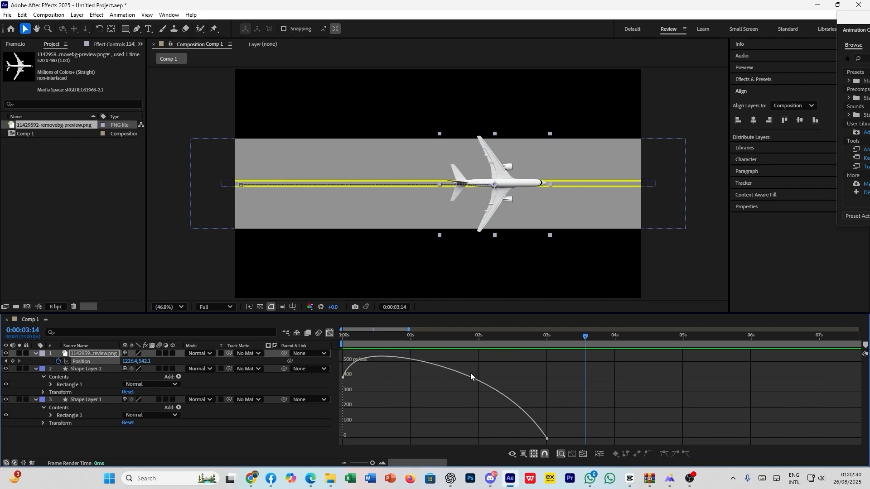
click(332, 335)
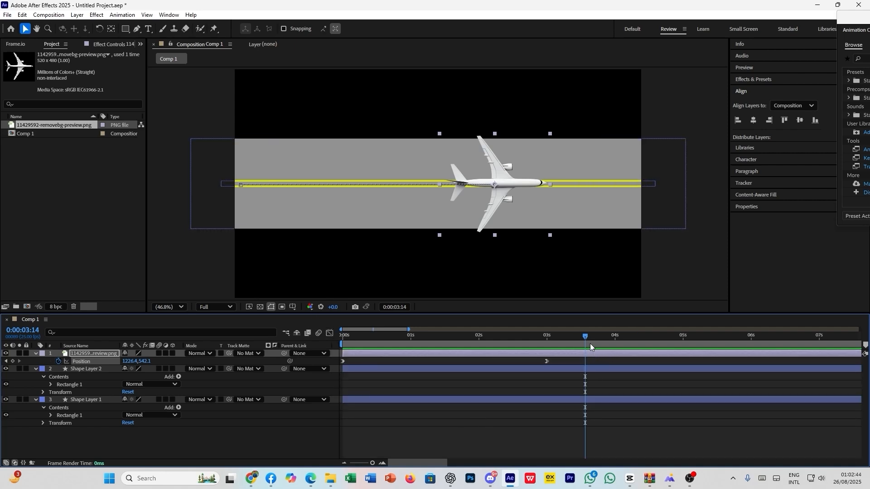
- Replay the Easy Ease In animation from 0:00:00:00 and return the playhead to the start
drag(585, 336, 343, 336)
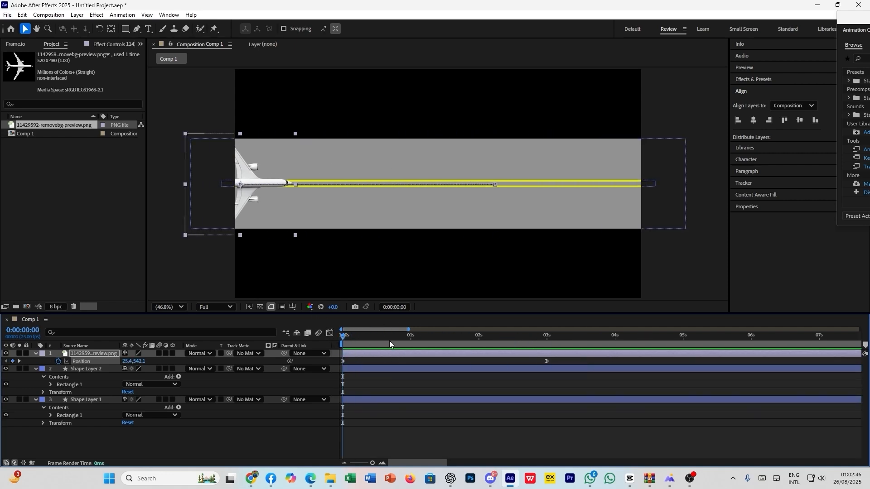
click(551, 386)
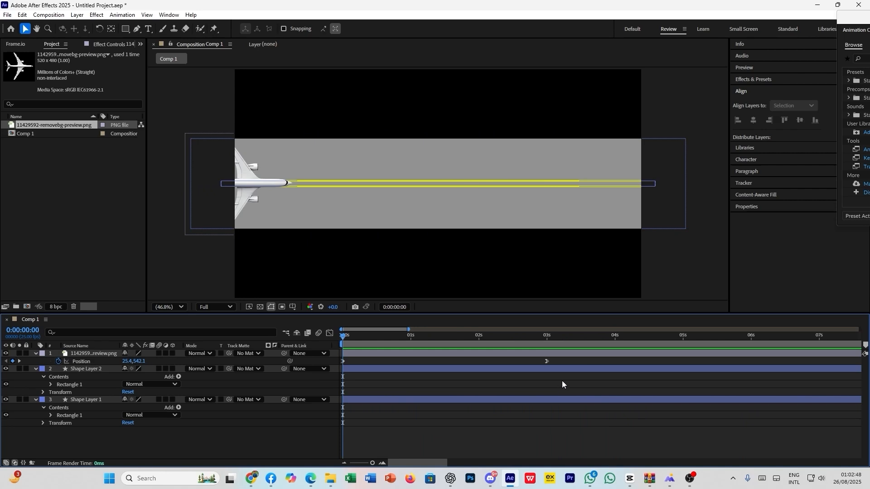
key(space)
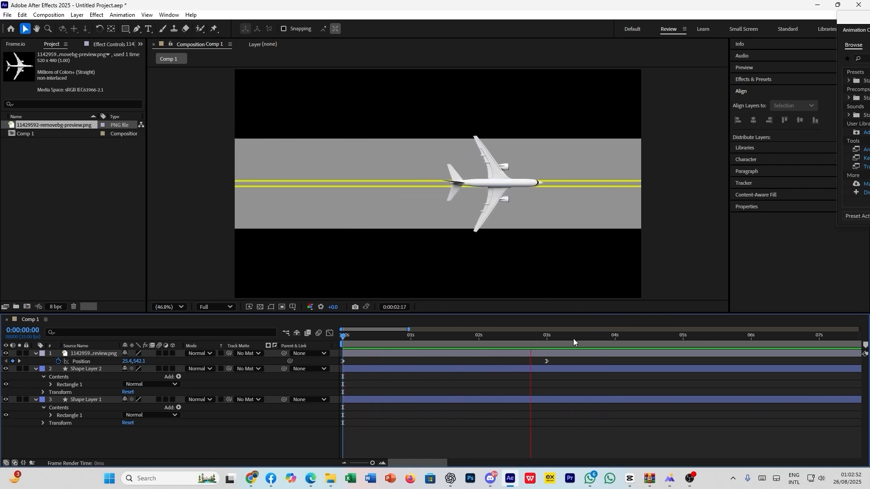
click(559, 396)
drag(550, 333, 343, 336)
click(374, 384)
key(space)
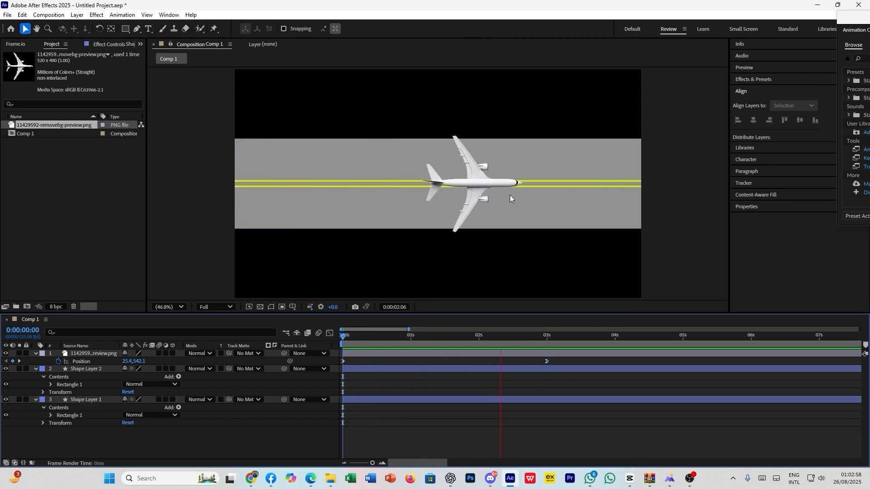
key(space)
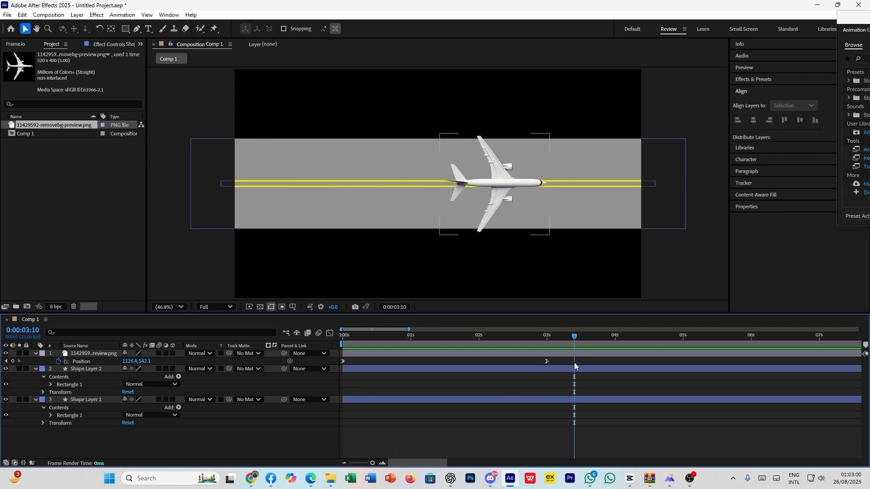
drag(575, 339, 332, 344)
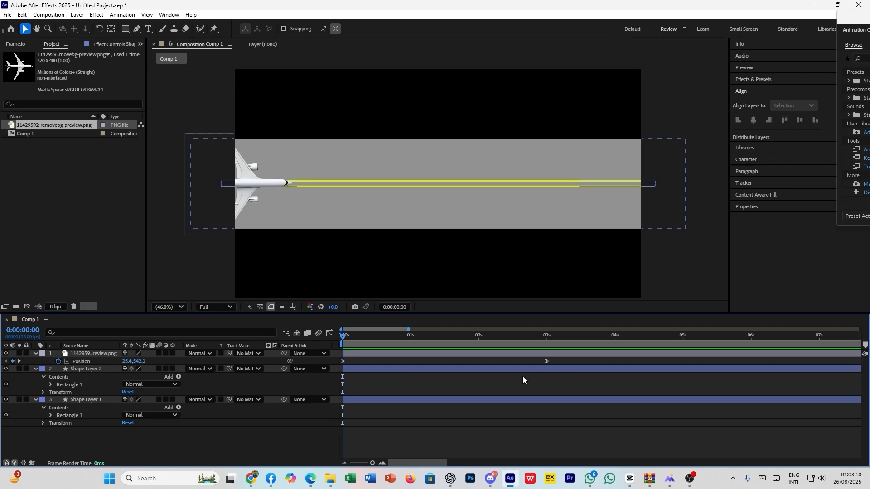
- Undo the Easy Ease In on the airplane's Position keyframes
click(546, 362)
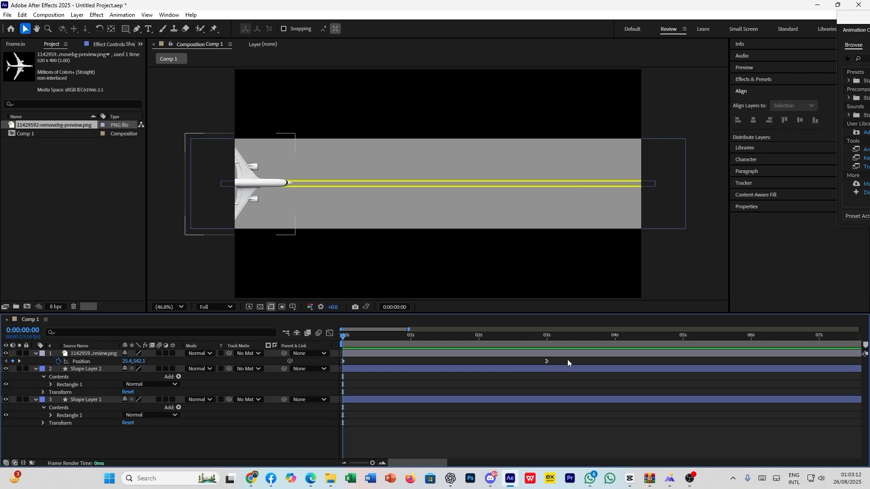
drag(561, 361, 342, 373)
key(ctrl+z)
key(ctrl+z)
key(ctrl+z)
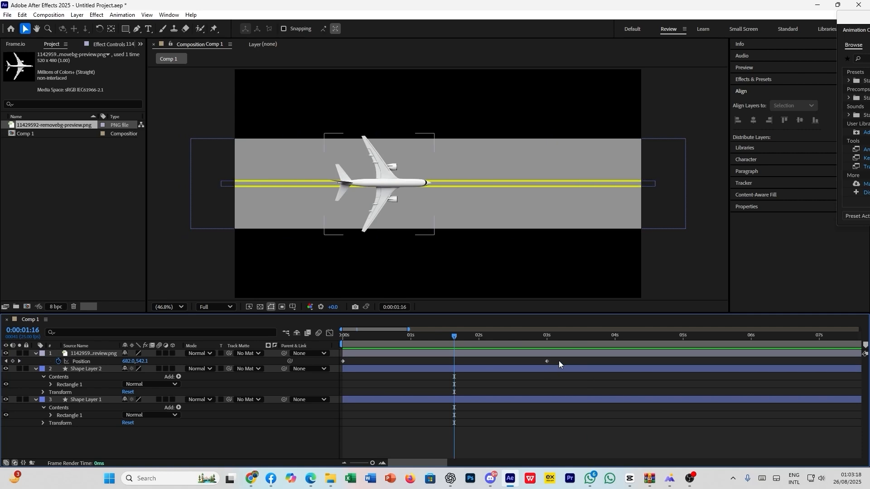
- Apply Easy Ease Out to both Position keyframes of the airplane layer
drag(559, 361, 338, 363)
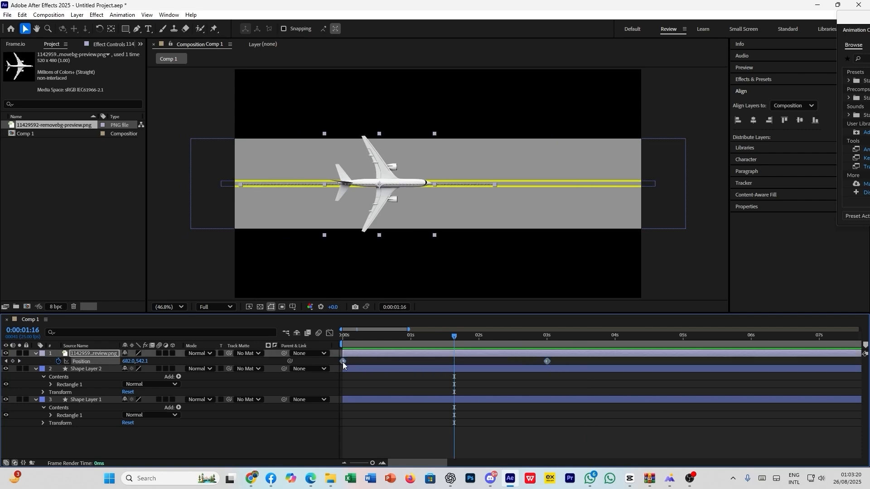
right_click(342, 362)
mouse_move(385, 358)
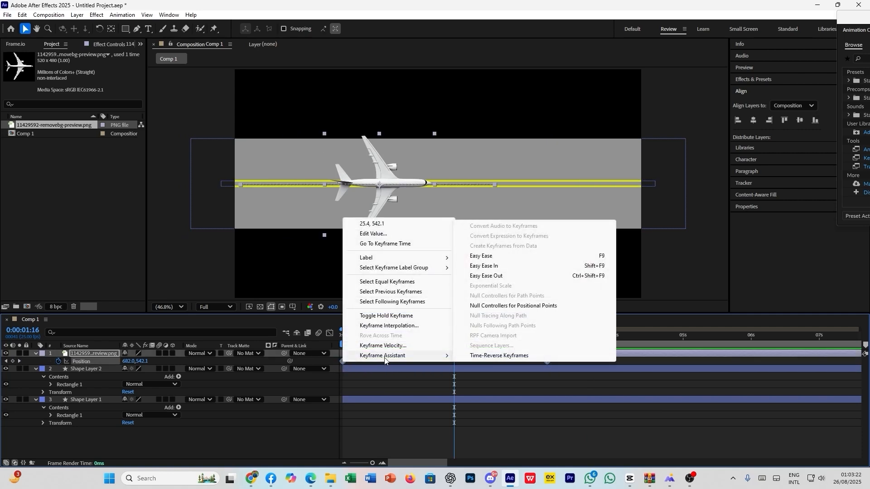
click(485, 275)
click(466, 394)
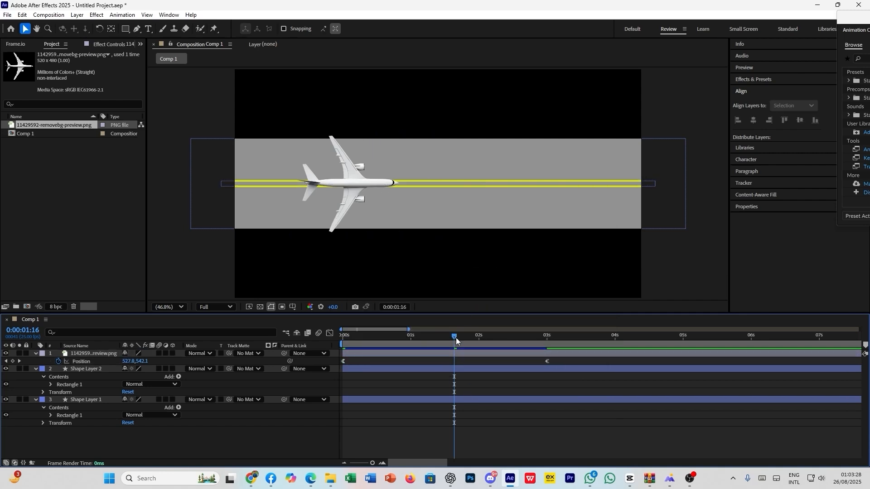
- Play the Easy Ease Out animation twice from 0:00:00:00 to check how the airplane moves along the runway
drag(455, 337, 340, 343)
key(space)
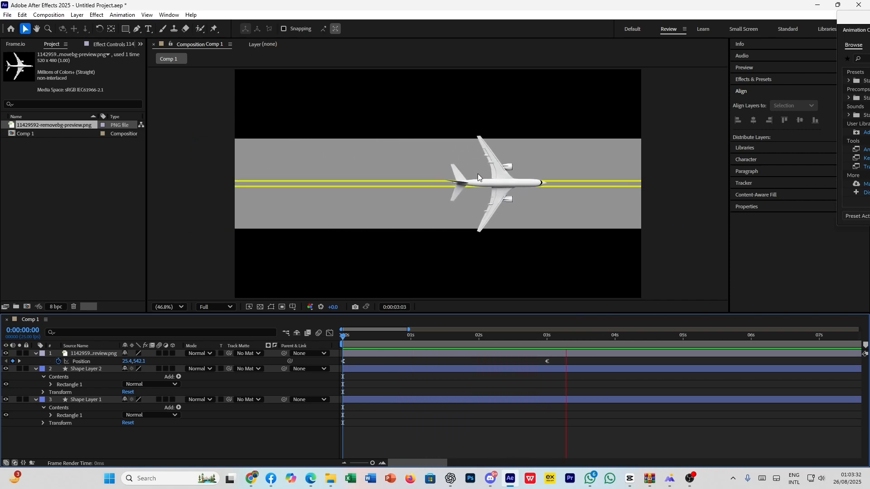
key(space)
drag(593, 336, 333, 360)
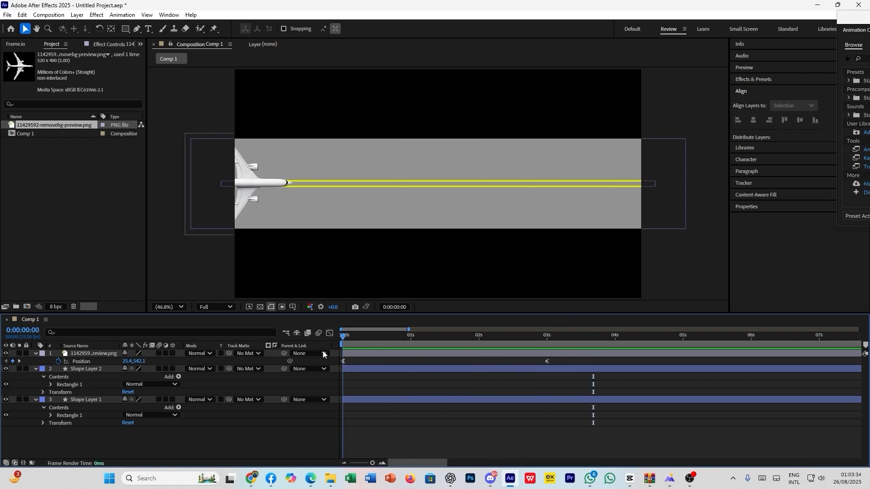
key(space)
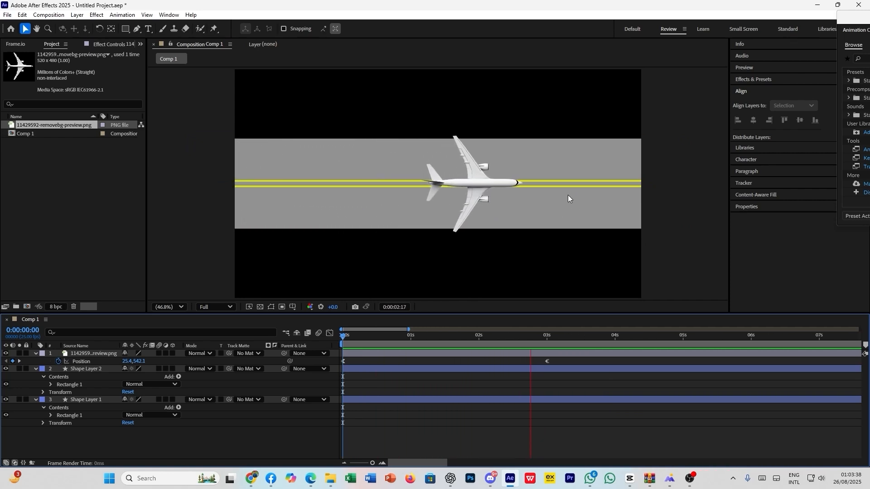
key(space)
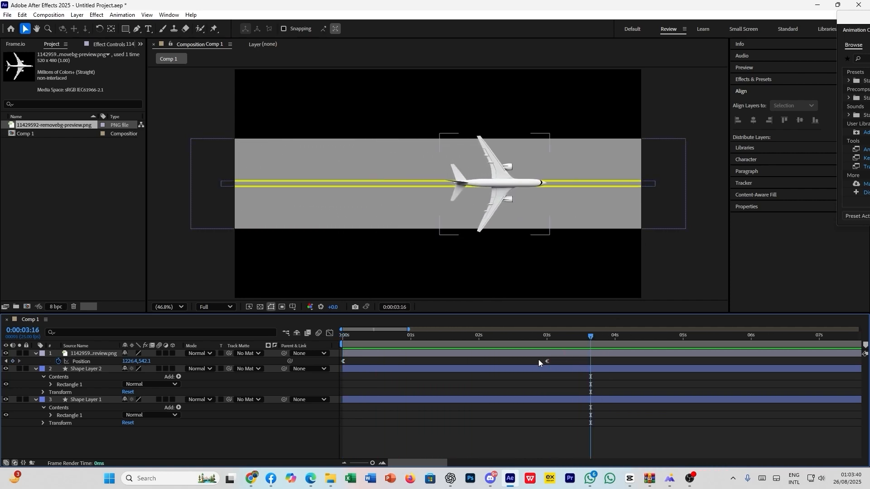
- Examine the Easy Ease Out speed curve of the airplane's Position in the Graph Editor, and return to the layer view
drag(556, 362, 332, 362)
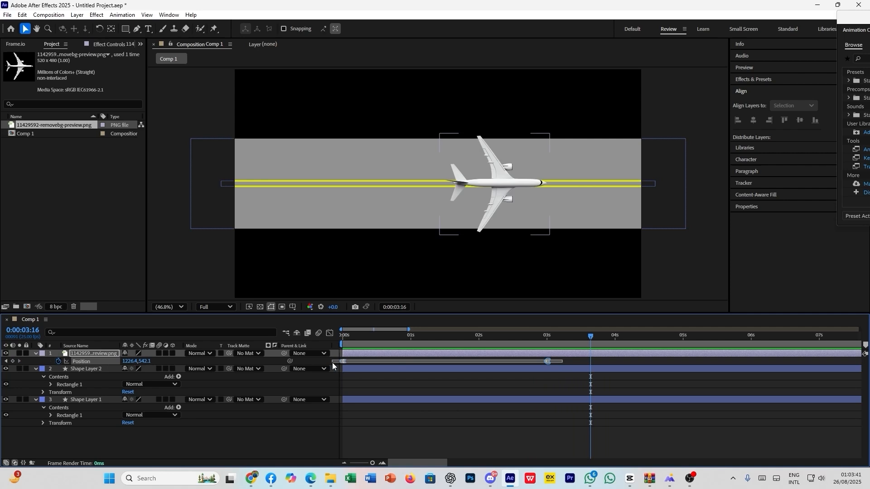
click(329, 333)
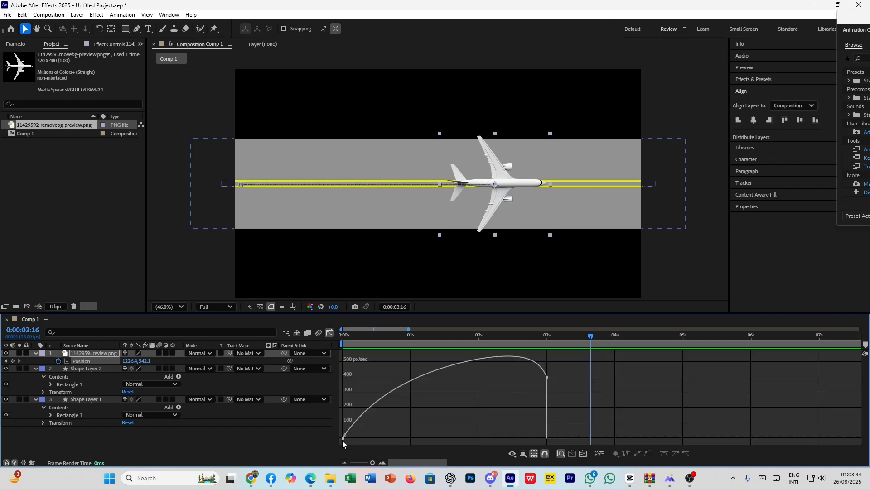
mouse_move(343, 438)
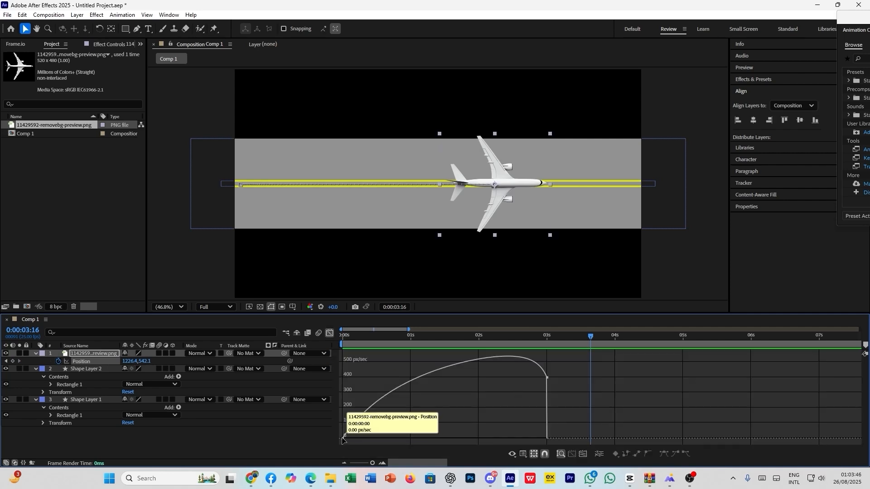
drag(365, 411, 384, 402)
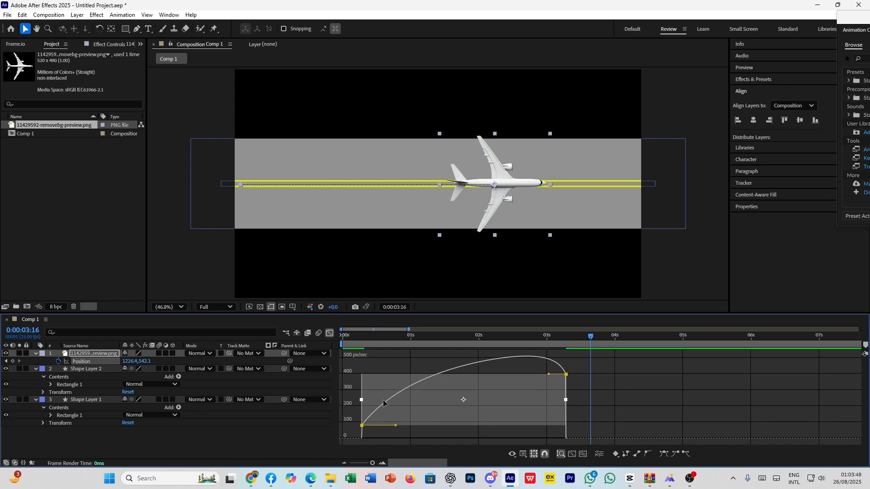
key(ctrl+z)
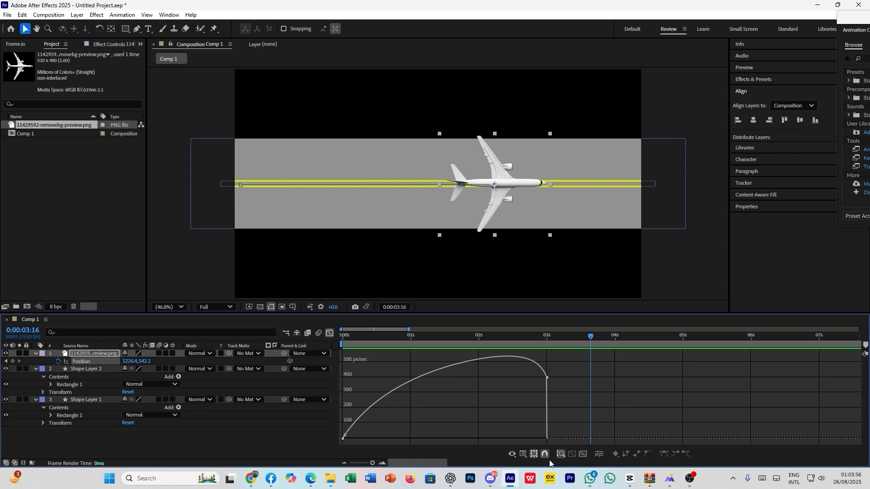
click(329, 333)
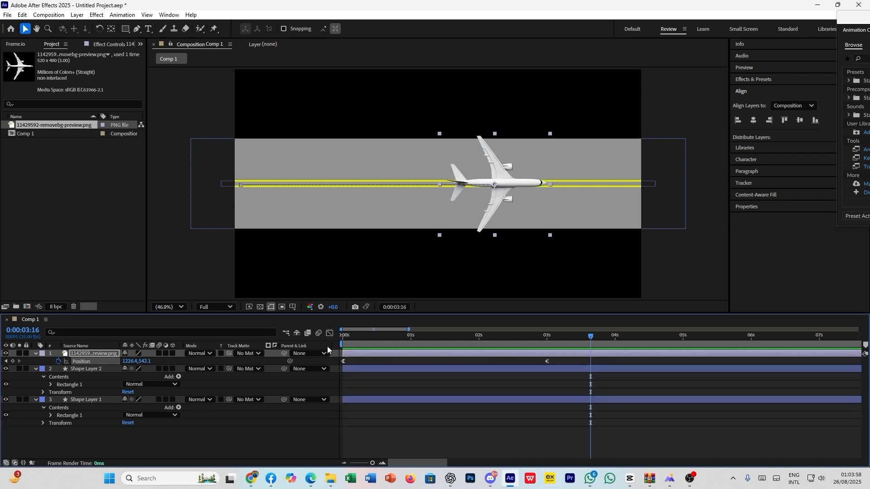
- Review the Keyframe Assistant easing options for the airplane's Position keyframes without applying one
drag(553, 361, 362, 365)
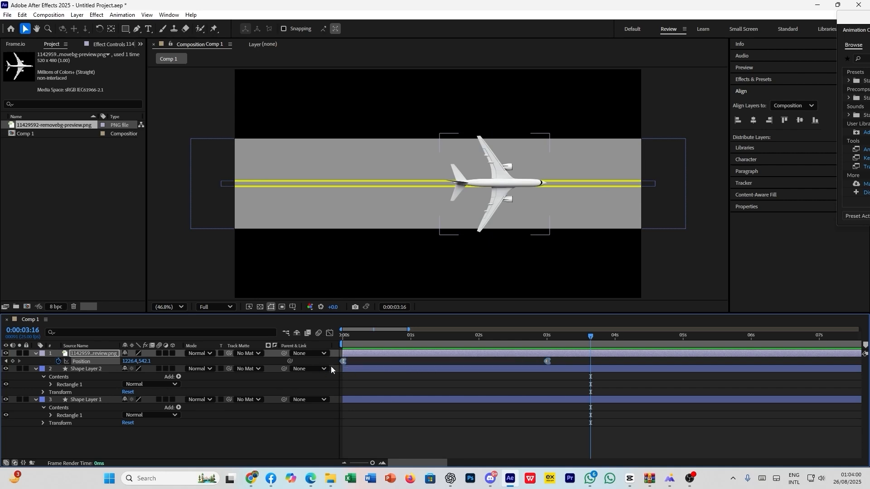
right_click(343, 363)
mouse_move(408, 354)
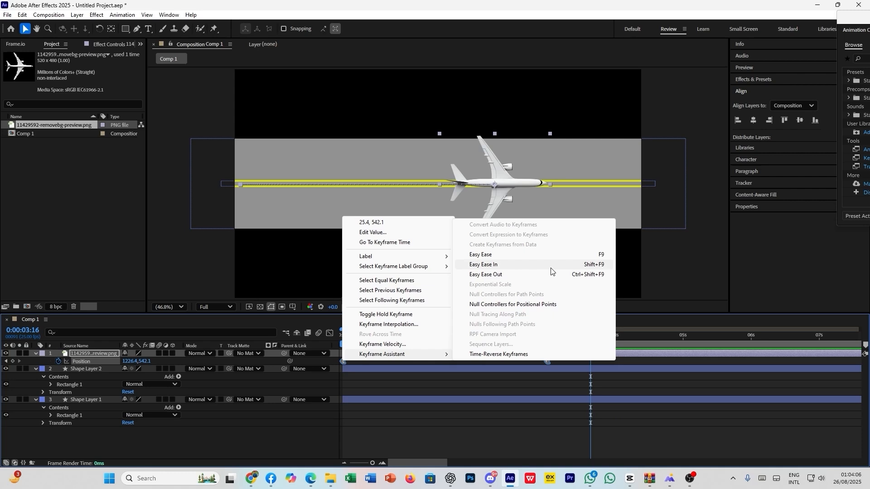
click(432, 391)
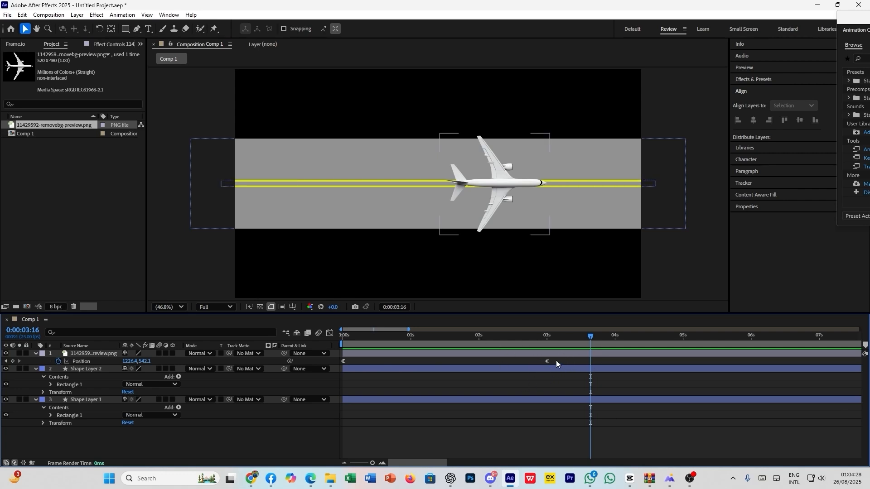
- Replay the Easy Ease Out animation from 0:00:00:00 and leave the playhead at 0:00:02:06
drag(592, 336, 346, 366)
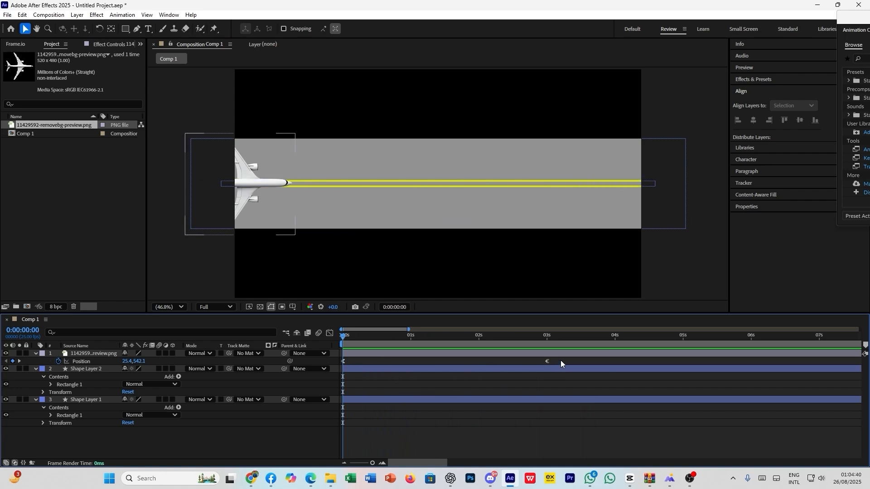
key(space)
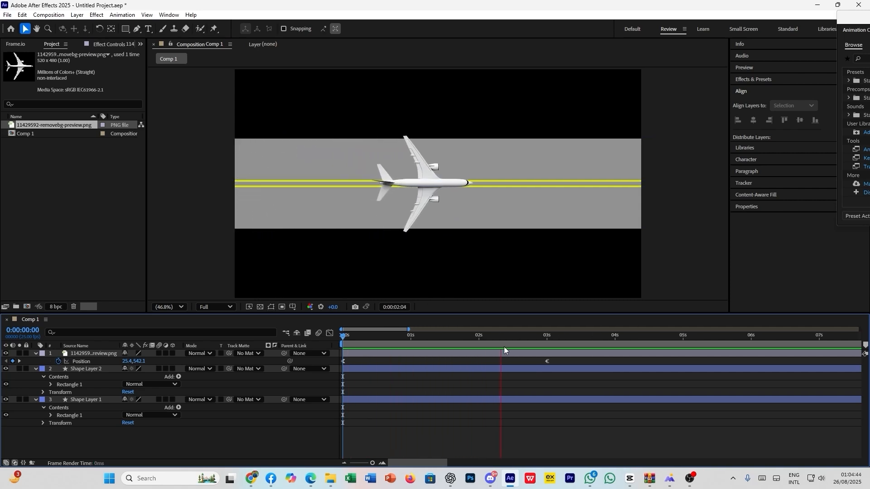
click(451, 347)
drag(451, 347, 495, 338)
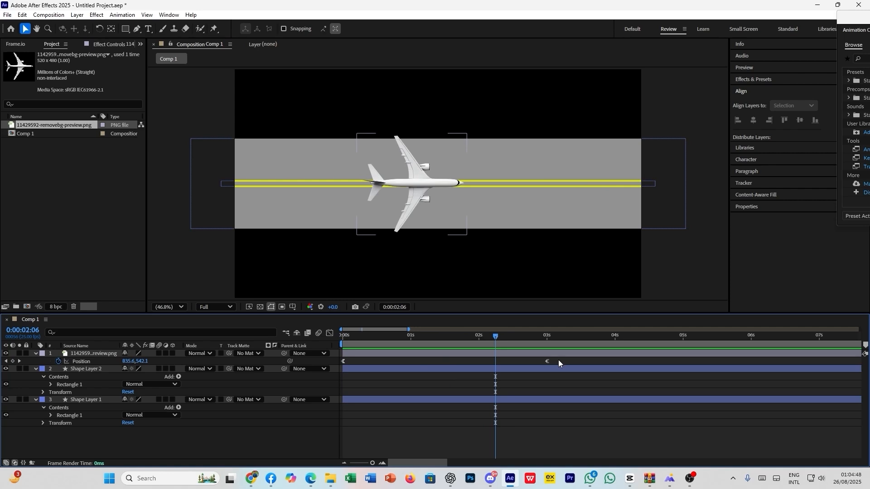
- Select both of the airplane's Position keyframes and show their speed curve in the Graph Editor
drag(567, 362, 333, 366)
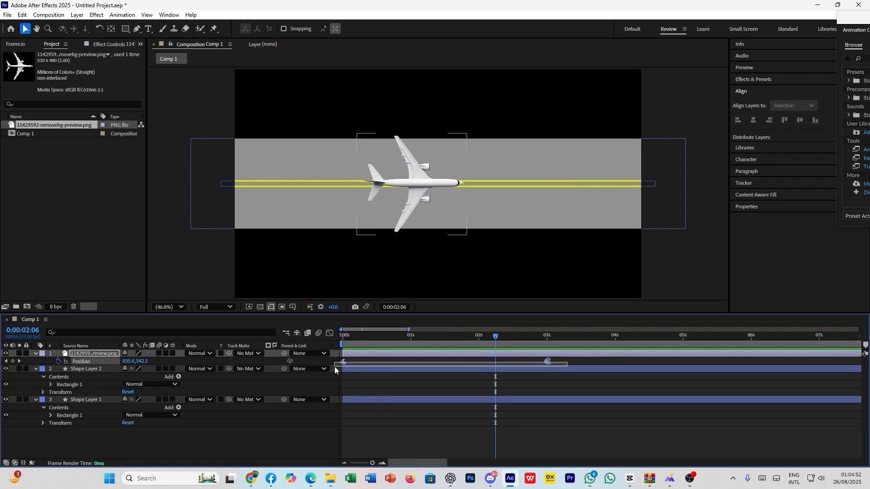
drag(334, 366, 334, 366)
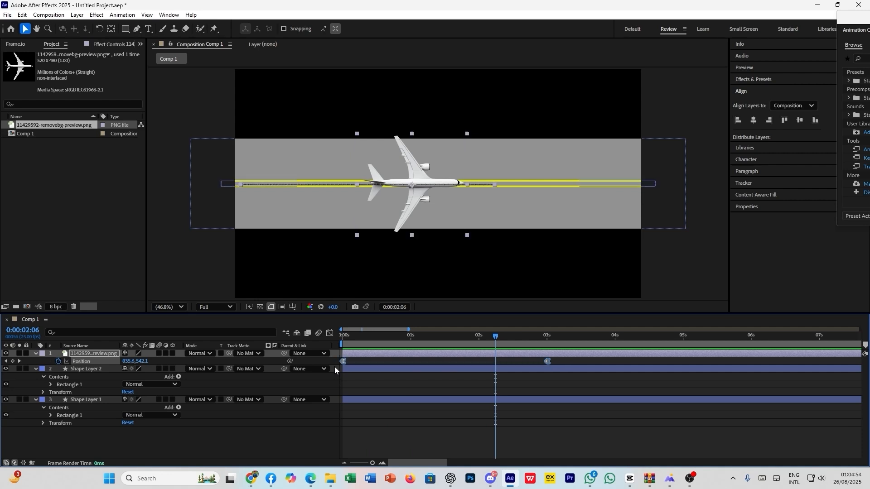
click(328, 333)
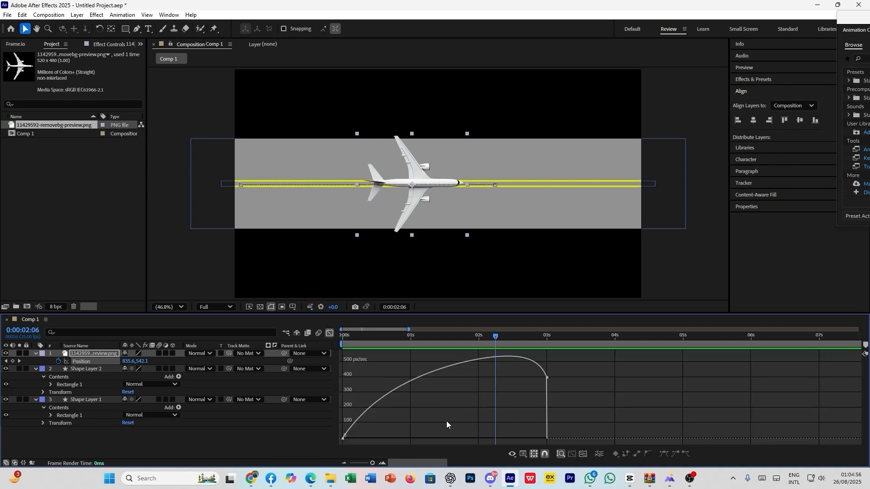
- Lower the last Position keyframe to zero speed and lengthen the first keyframe's outgoing handle to just past one second
drag(402, 426, 329, 440)
drag(547, 377, 550, 437)
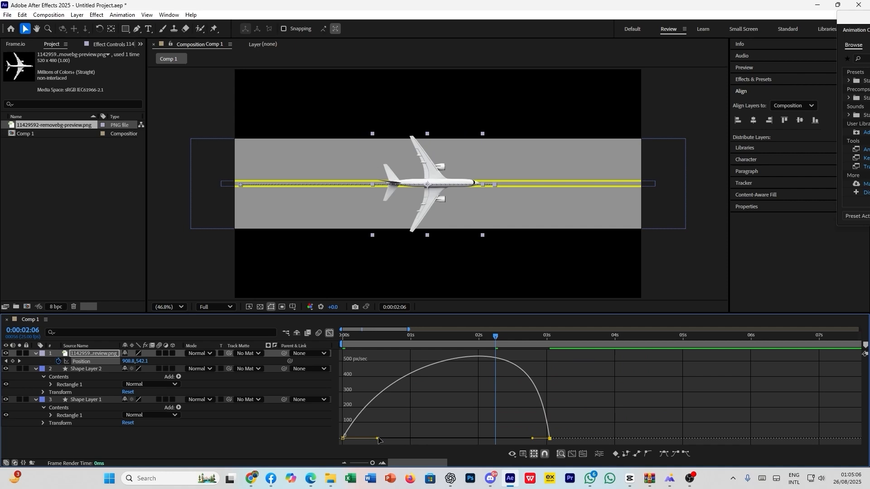
drag(401, 428, 419, 438)
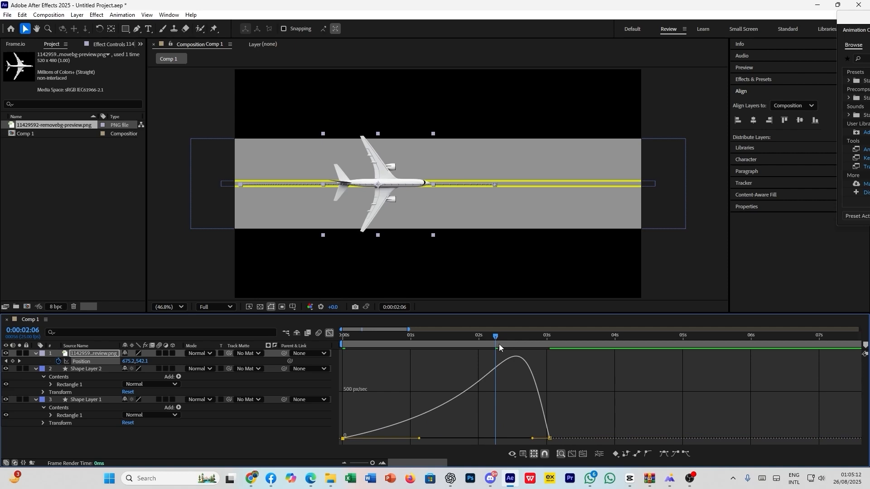
- Play the slow-start animation, and undo both speed-curve edits
key(space)
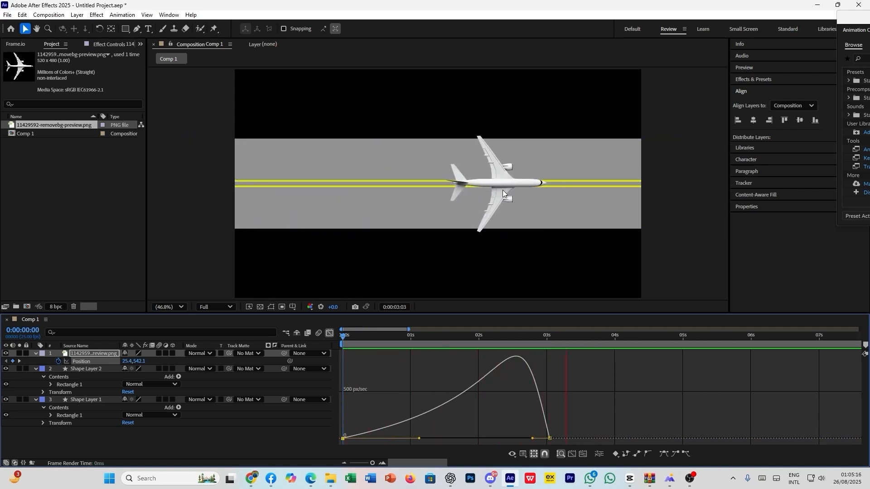
key(space)
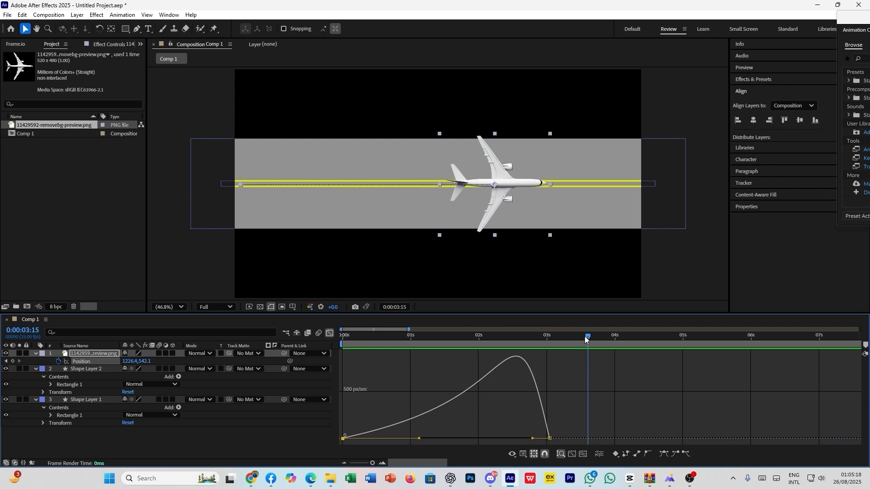
key(ctrl+z)
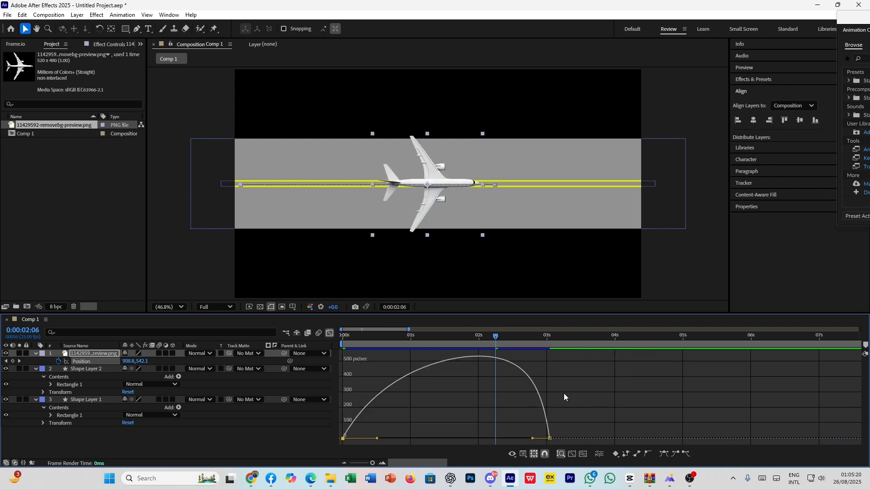
key(ctrl+z)
- Reshape the Position speed curve for a fast start and a long slow-down to zero at the last keyframe, and play the result
drag(547, 377, 544, 439)
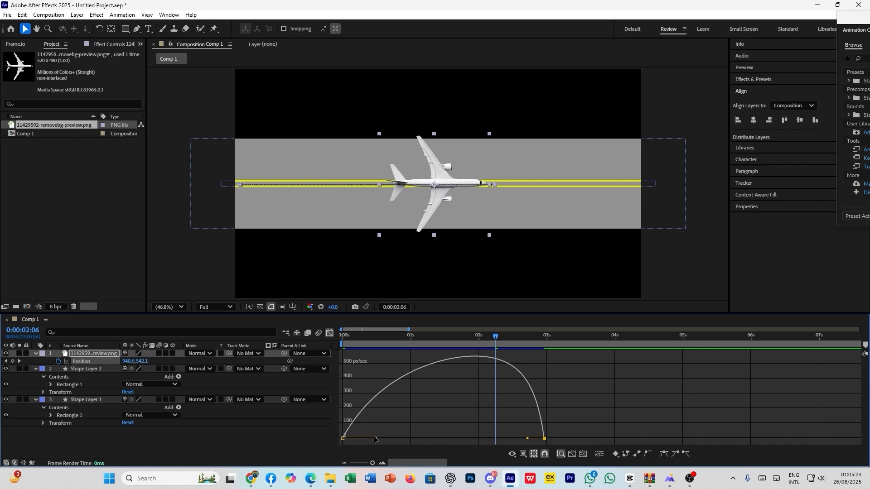
drag(374, 437, 365, 437)
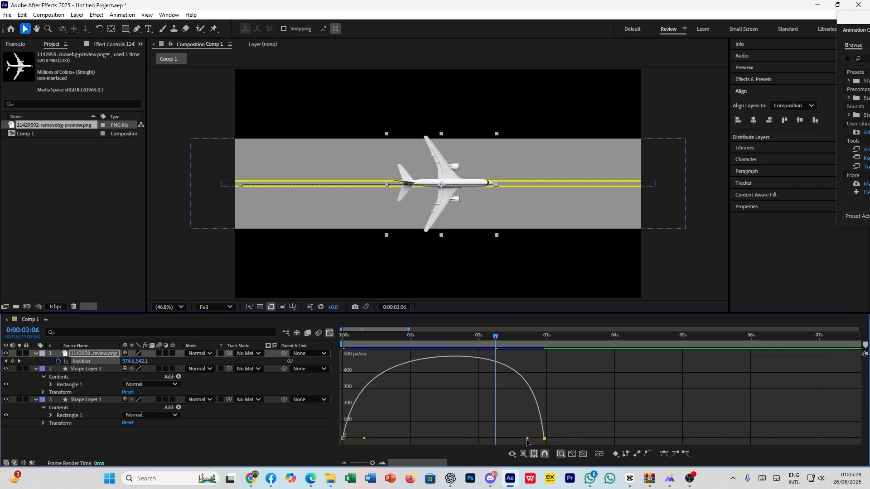
drag(527, 439, 481, 439)
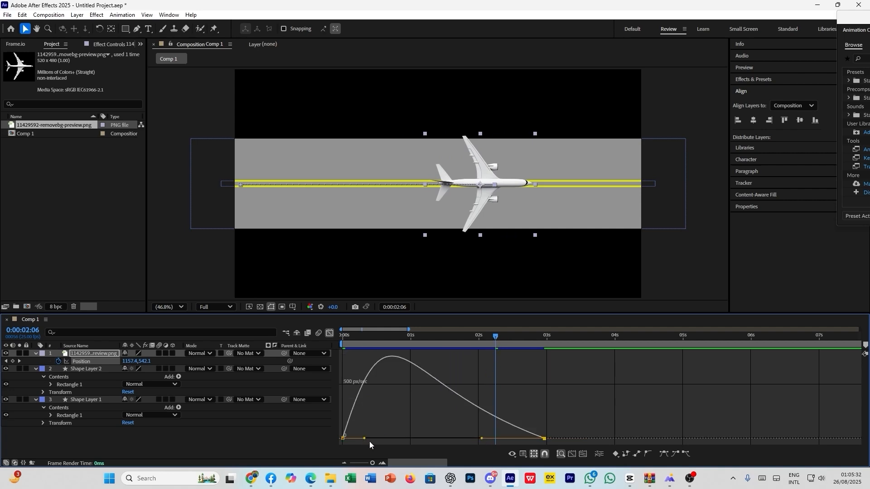
drag(364, 438, 347, 442)
drag(566, 427, 483, 442)
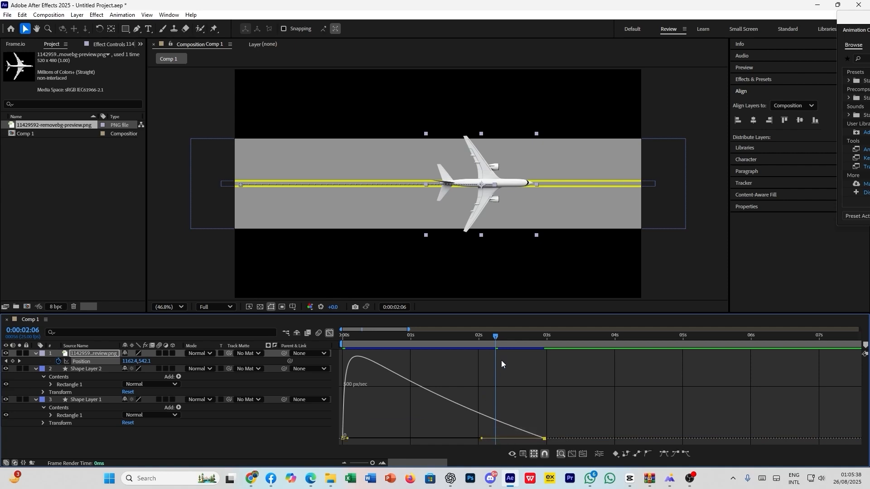
key(space)
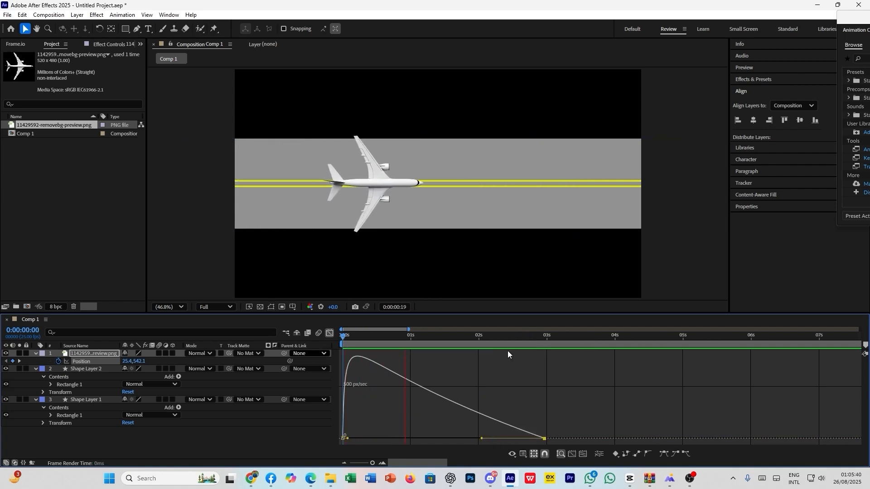
key(space)
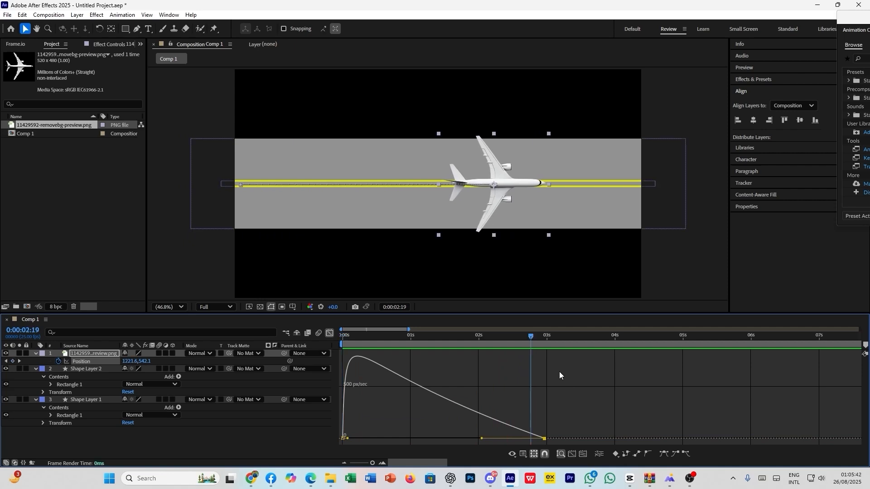
- Enable motion blur on the airplane layer and play the animation
click(166, 353)
click(158, 354)
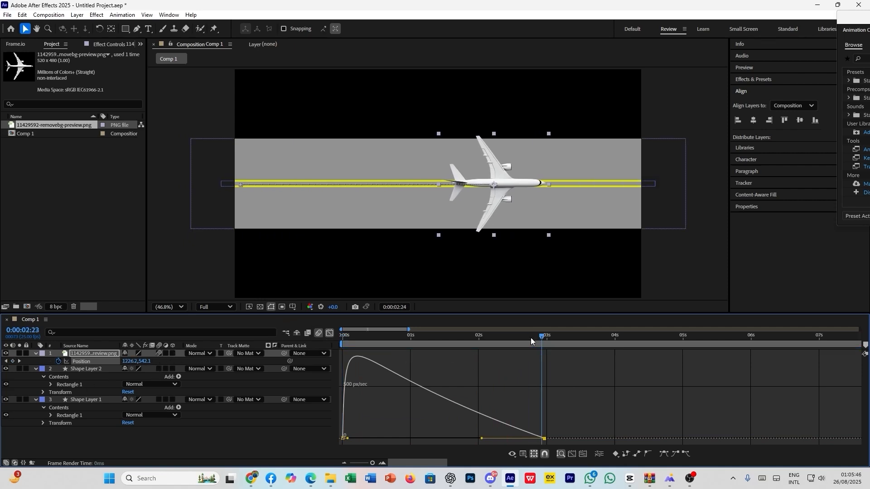
key(space)
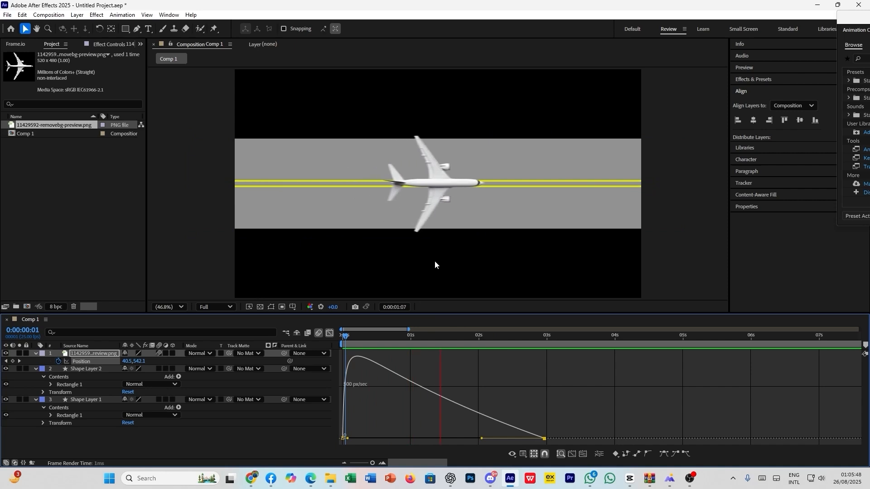
- Switch the timeline from the speed graph back to layer bars and play the airplane animation from the first frame
key(space)
click(330, 334)
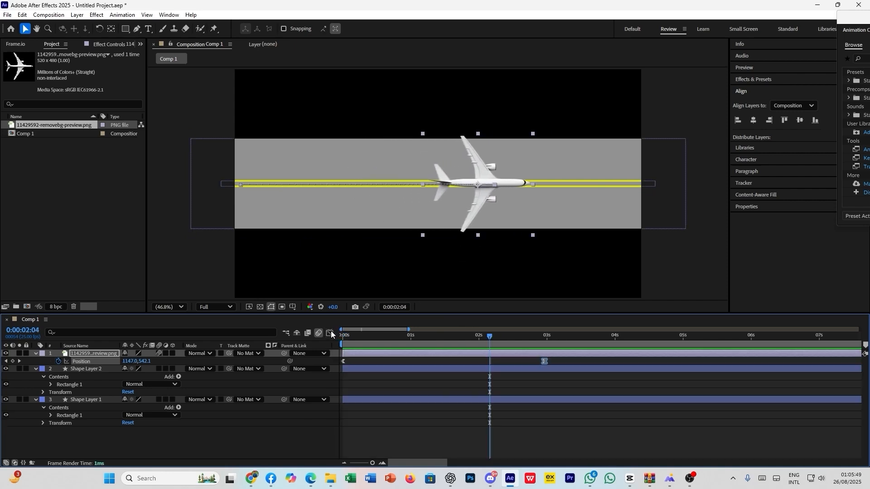
click(483, 389)
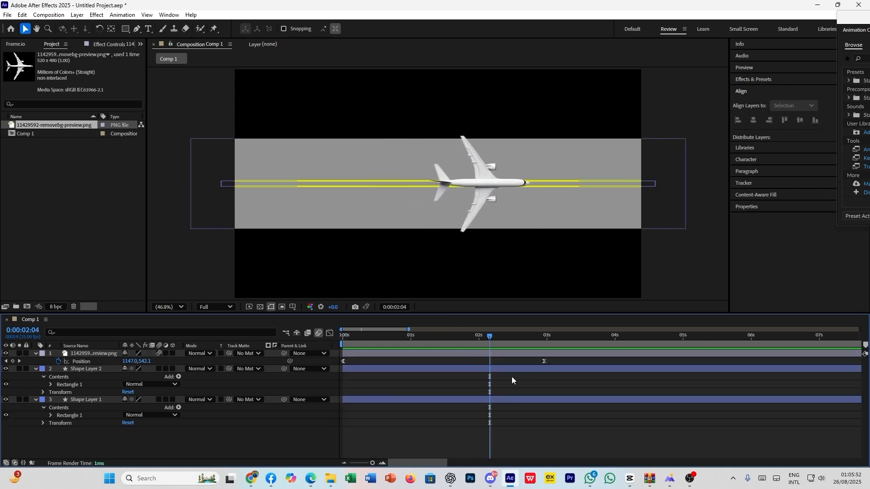
drag(495, 339, 338, 378)
key(space)
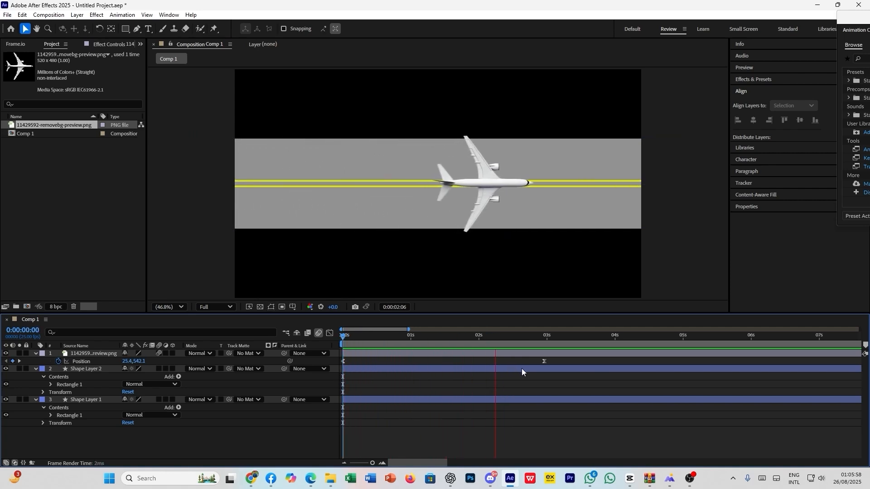
key(space)
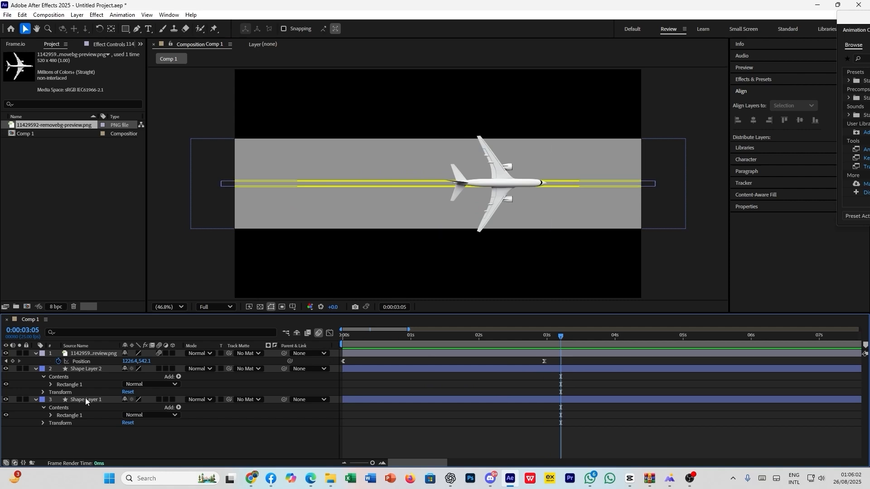
- Expand Shape Layer 1's rectangle properties and the airplane layer's full Transform properties, and replay the animation from the first frame
click(49, 415)
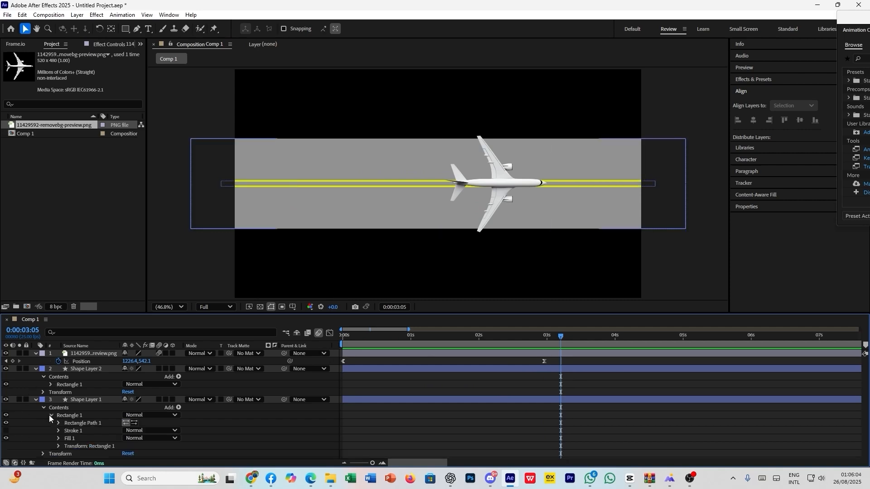
click(36, 354)
click(36, 353)
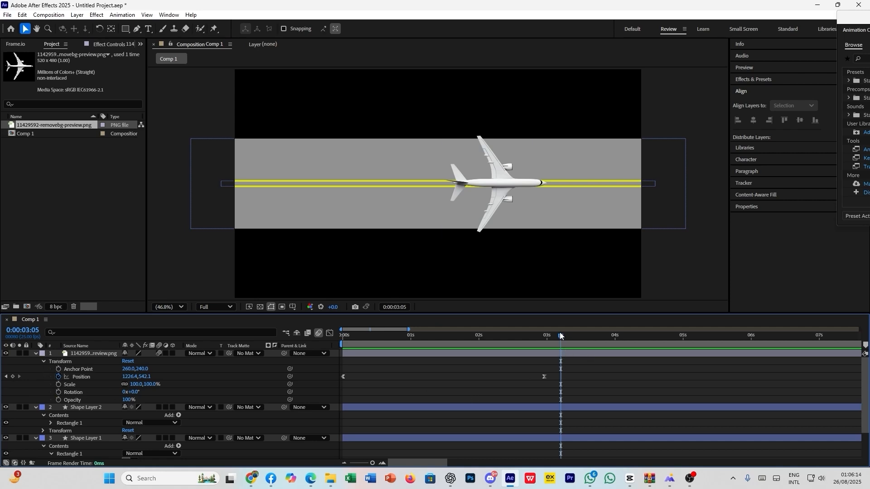
key(Home)
key(space)
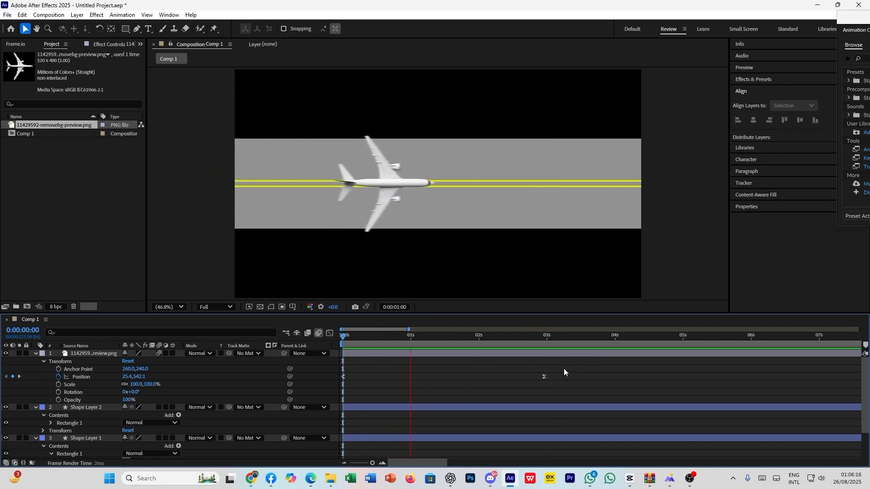